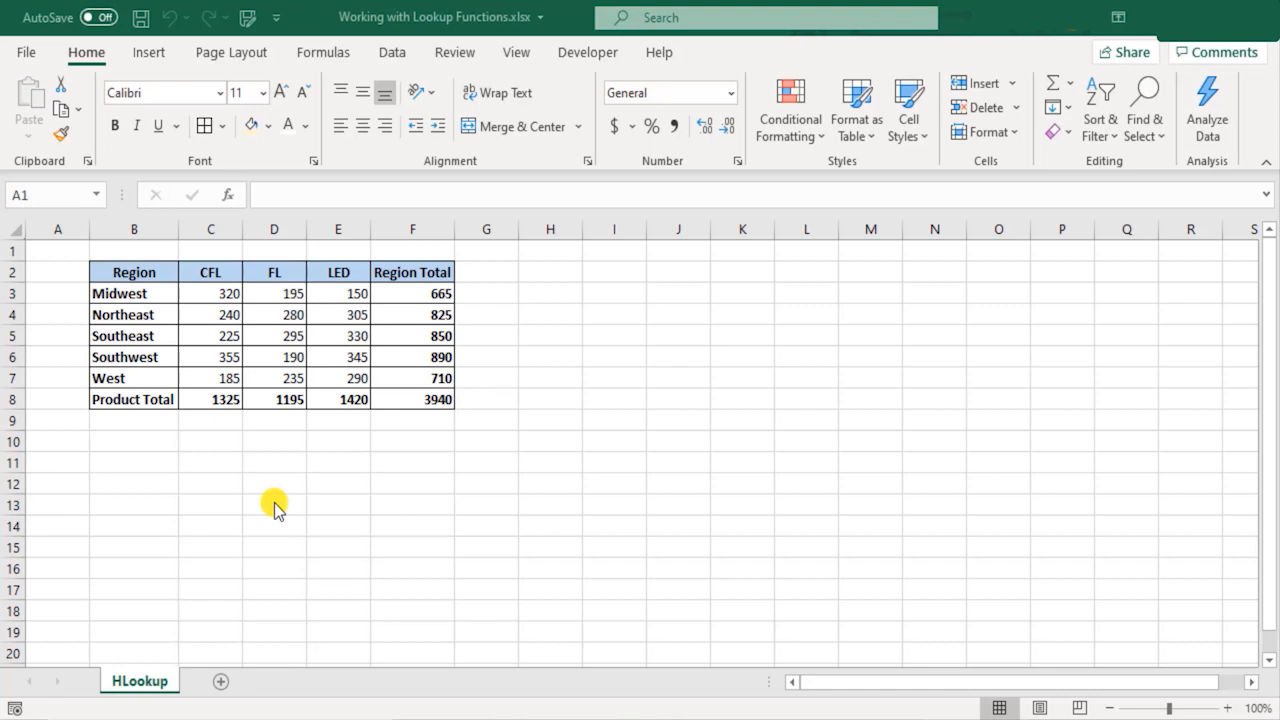
# - Examine the sales table's regions, product headers and figures in B2:F8
pyautogui.click(133, 273)
pyautogui.moveTo(133, 273); pyautogui.dragTo(434, 313)
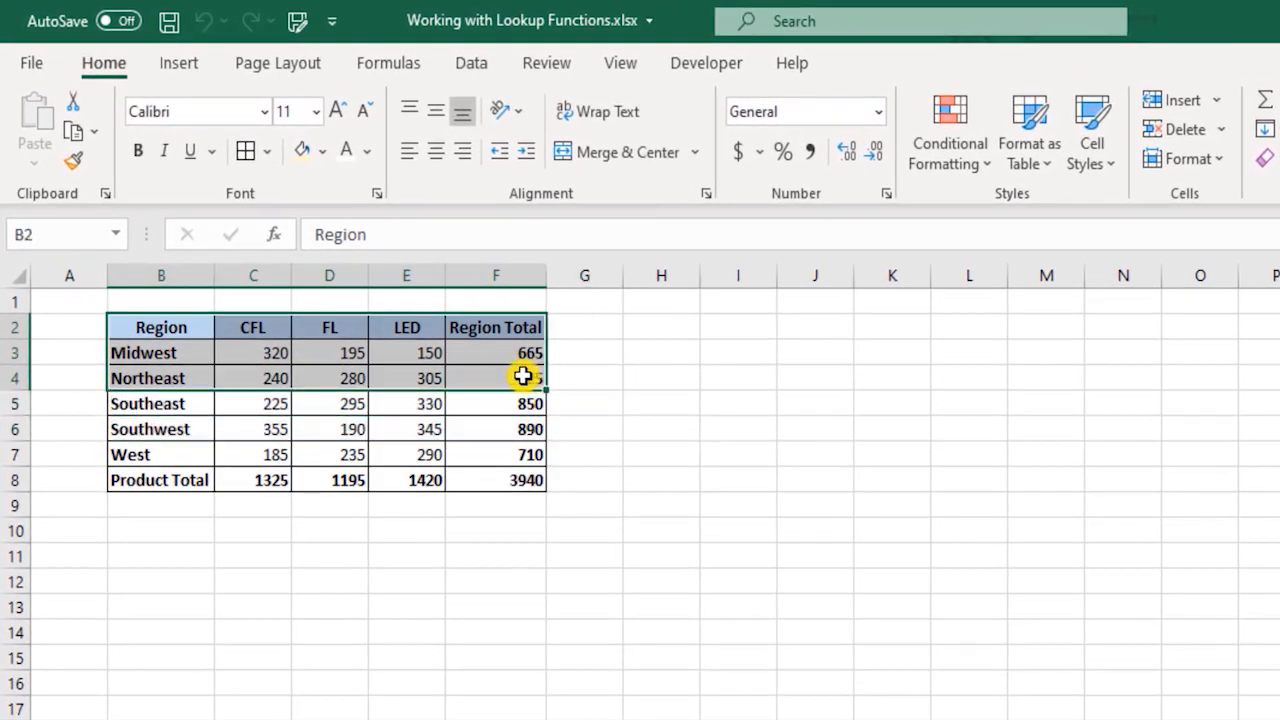
pyautogui.moveTo(153, 324); pyautogui.dragTo(228, 484)
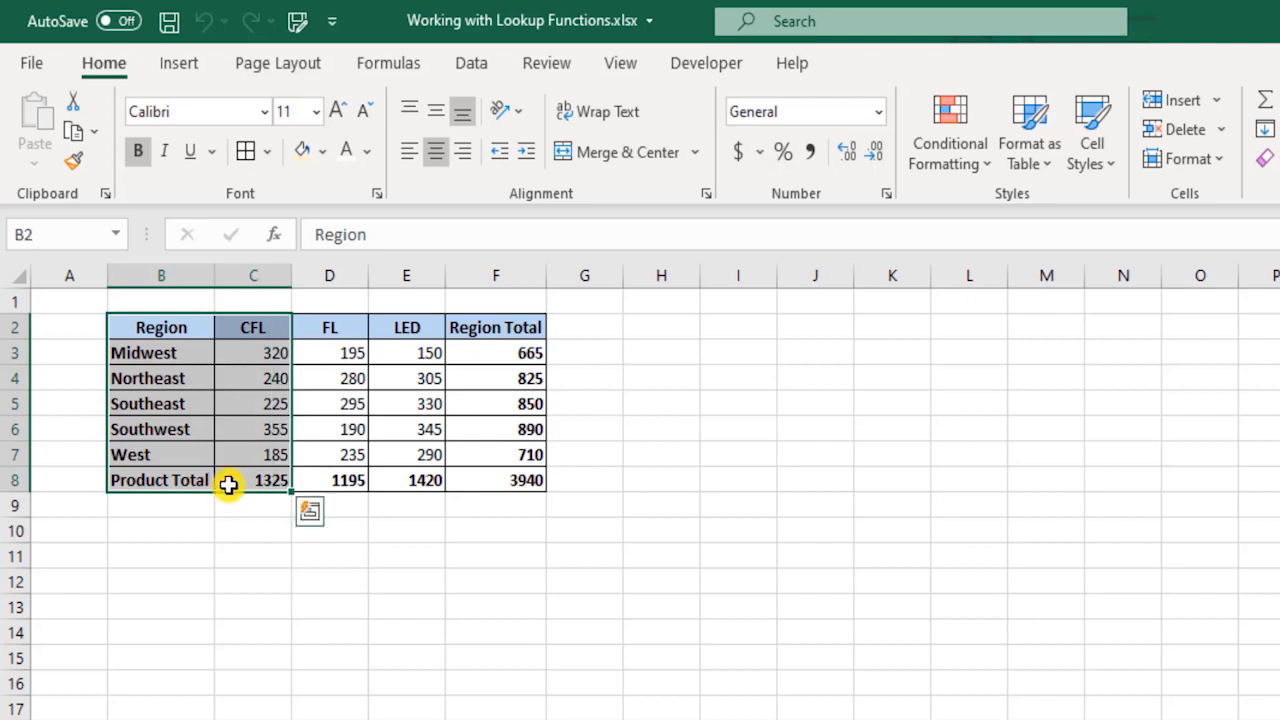
pyautogui.moveTo(172, 352); pyautogui.dragTo(172, 454)
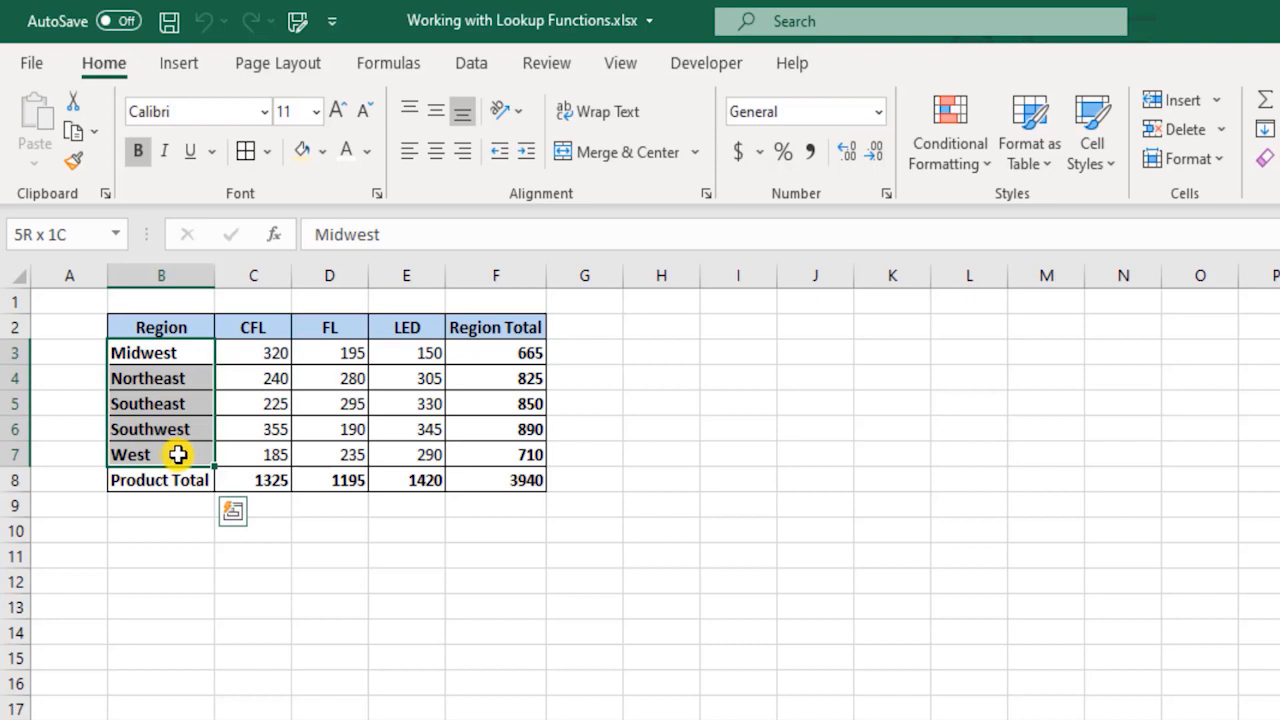
pyautogui.moveTo(178, 455); pyautogui.dragTo(353, 460)
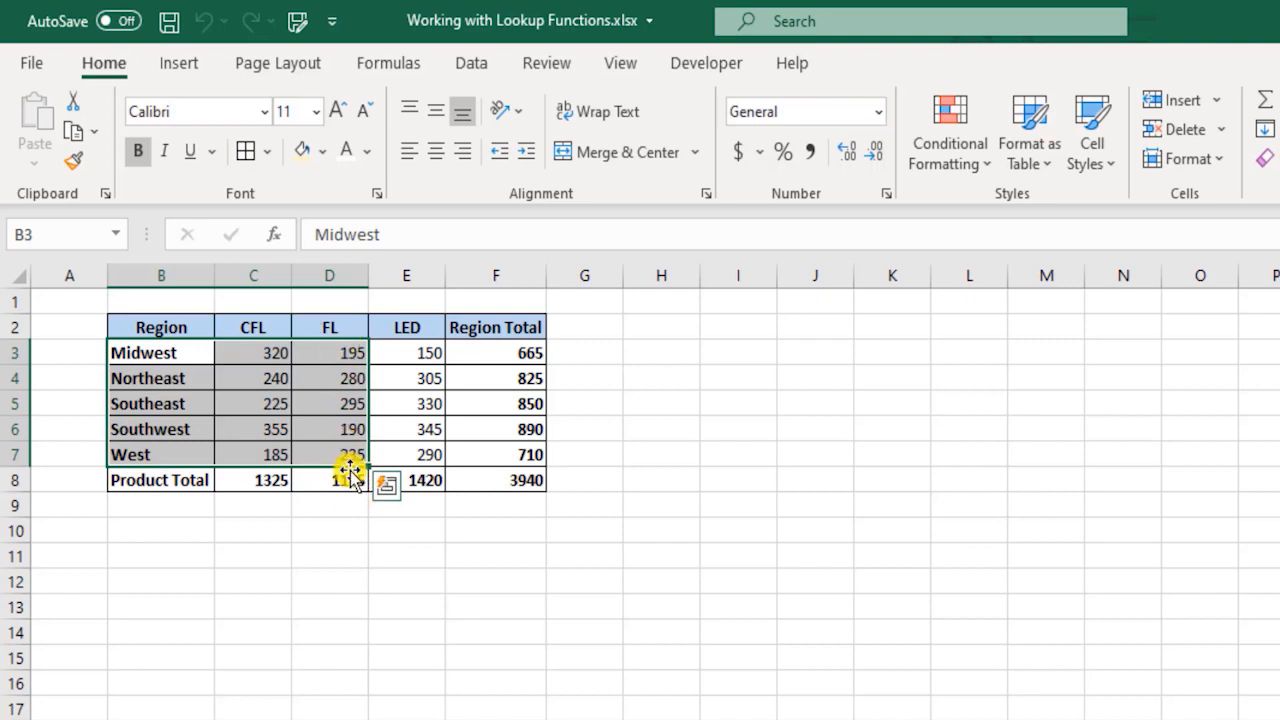
pyautogui.click(376, 538)
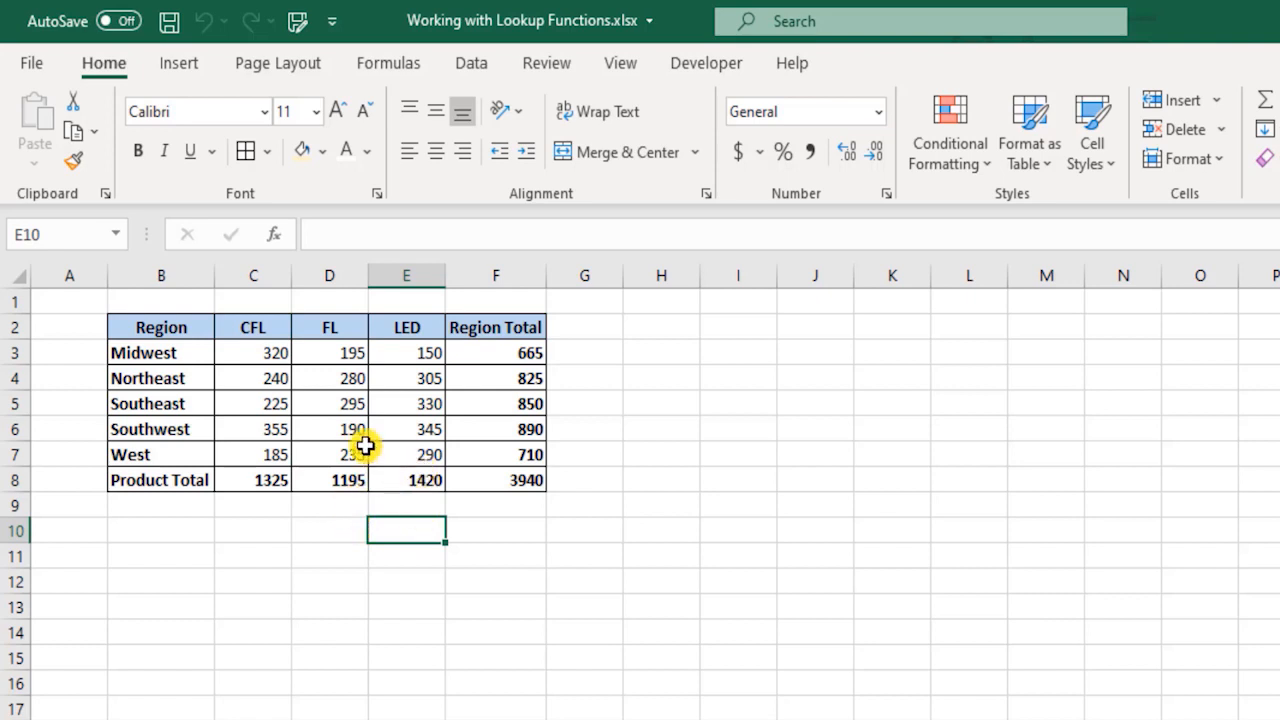
pyautogui.moveTo(257, 331); pyautogui.dragTo(436, 412)
# - Enter the formula =HLOOKUP("FL",B2:F6,6,FALSE) in cell B11
pyautogui.click(188, 556)
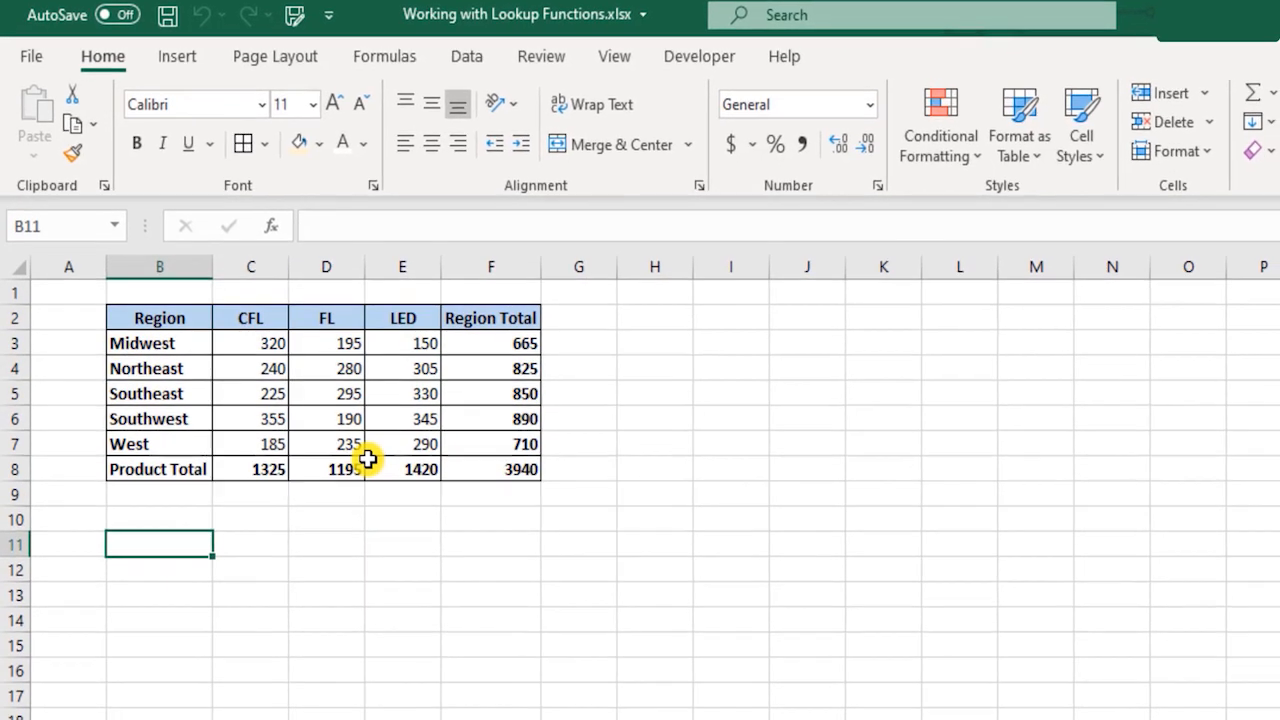
pyautogui.write('=hl')
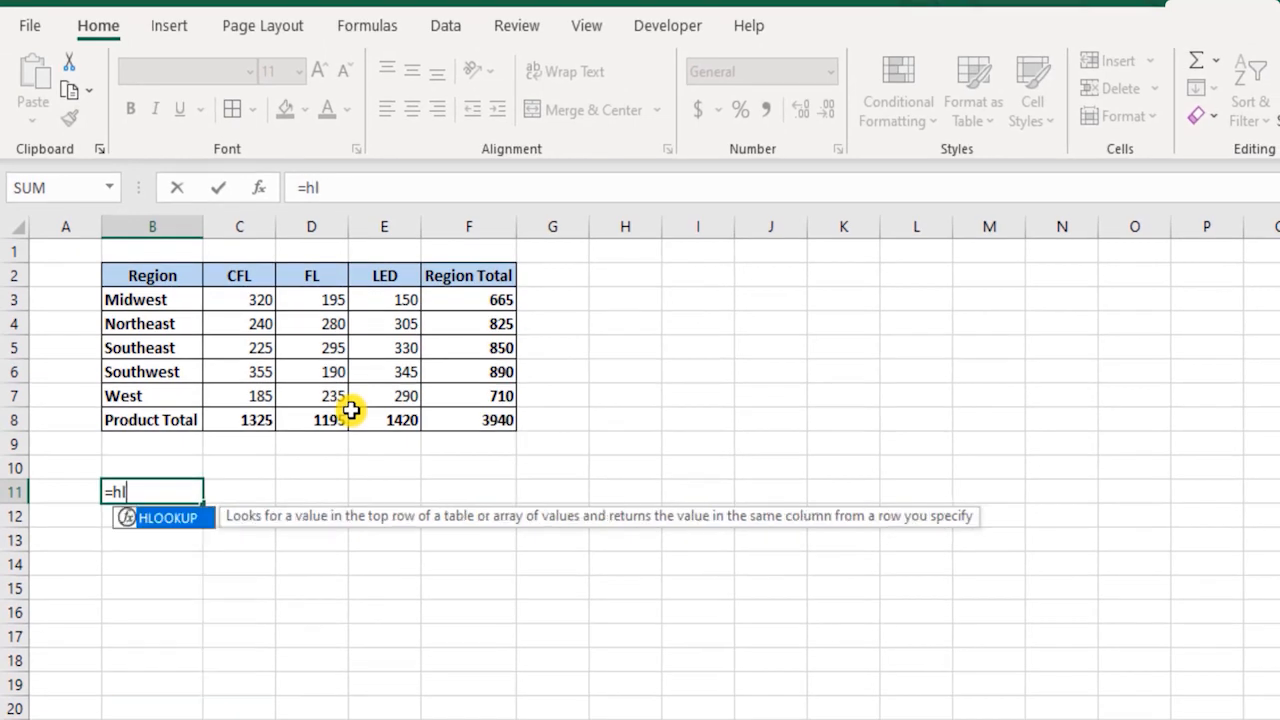
pyautogui.press('Tab')
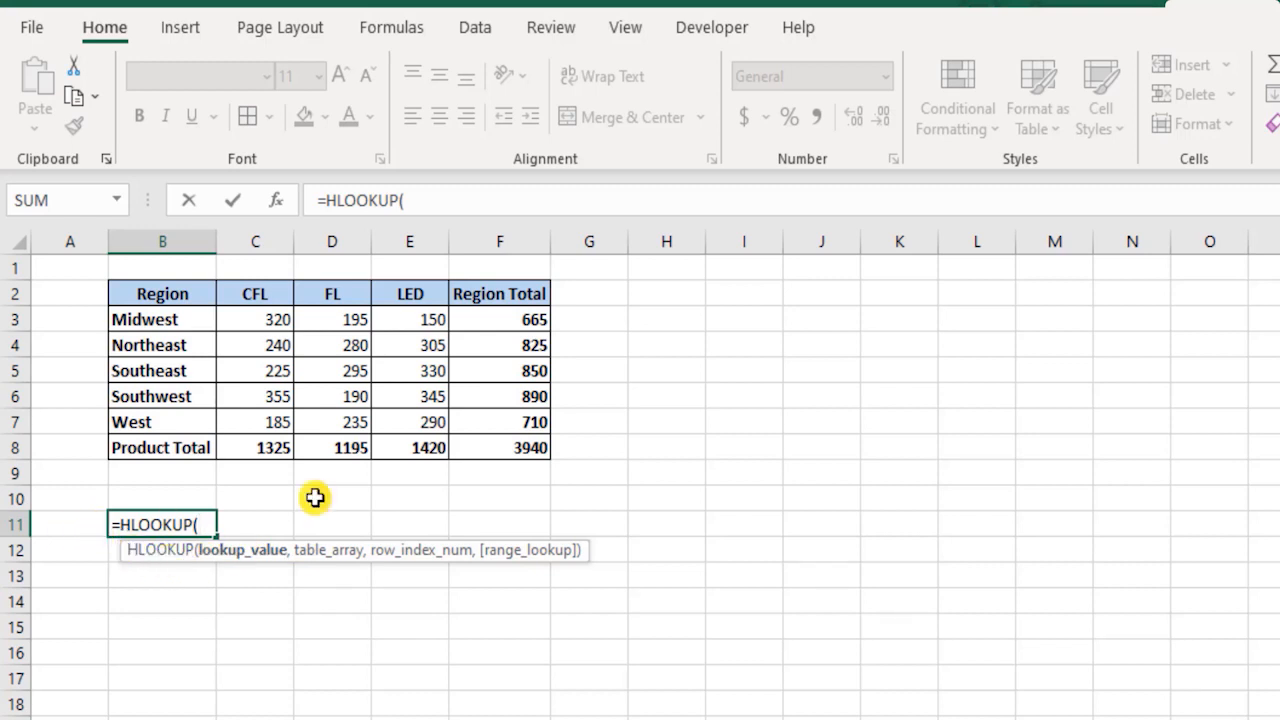
pyautogui.write('"FL",')
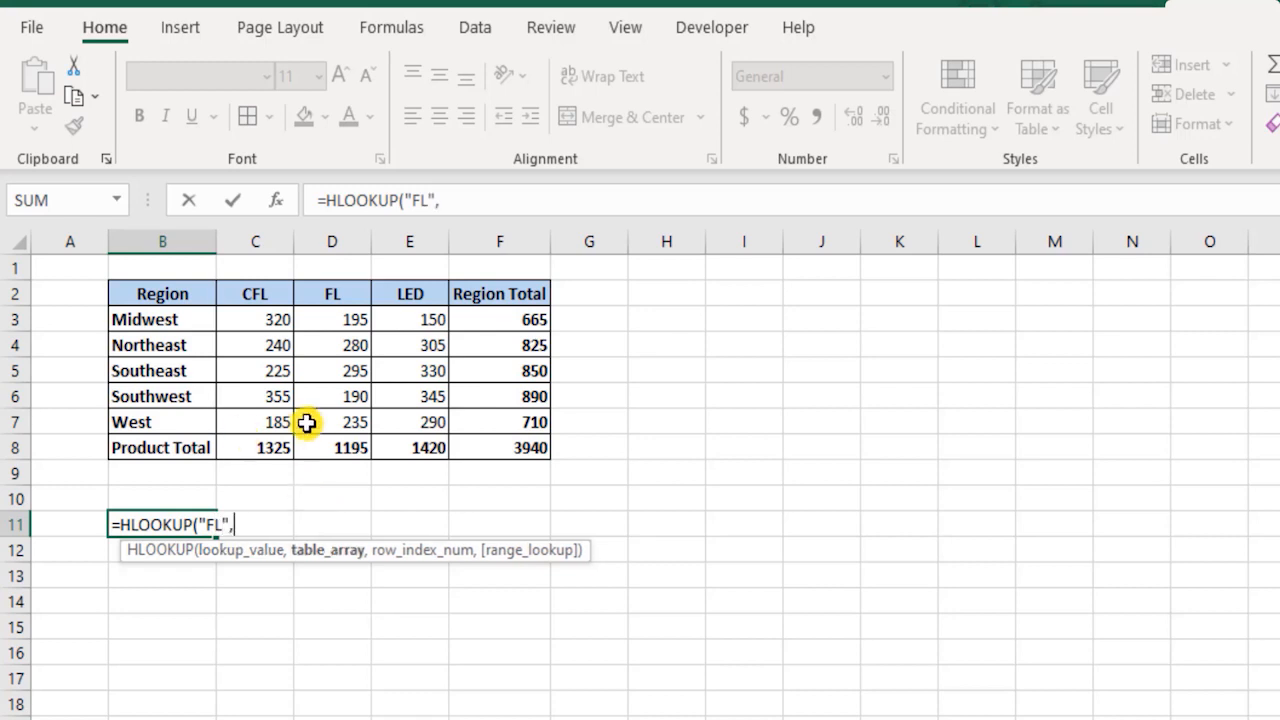
pyautogui.moveTo(172, 290); pyautogui.dragTo(514, 397)
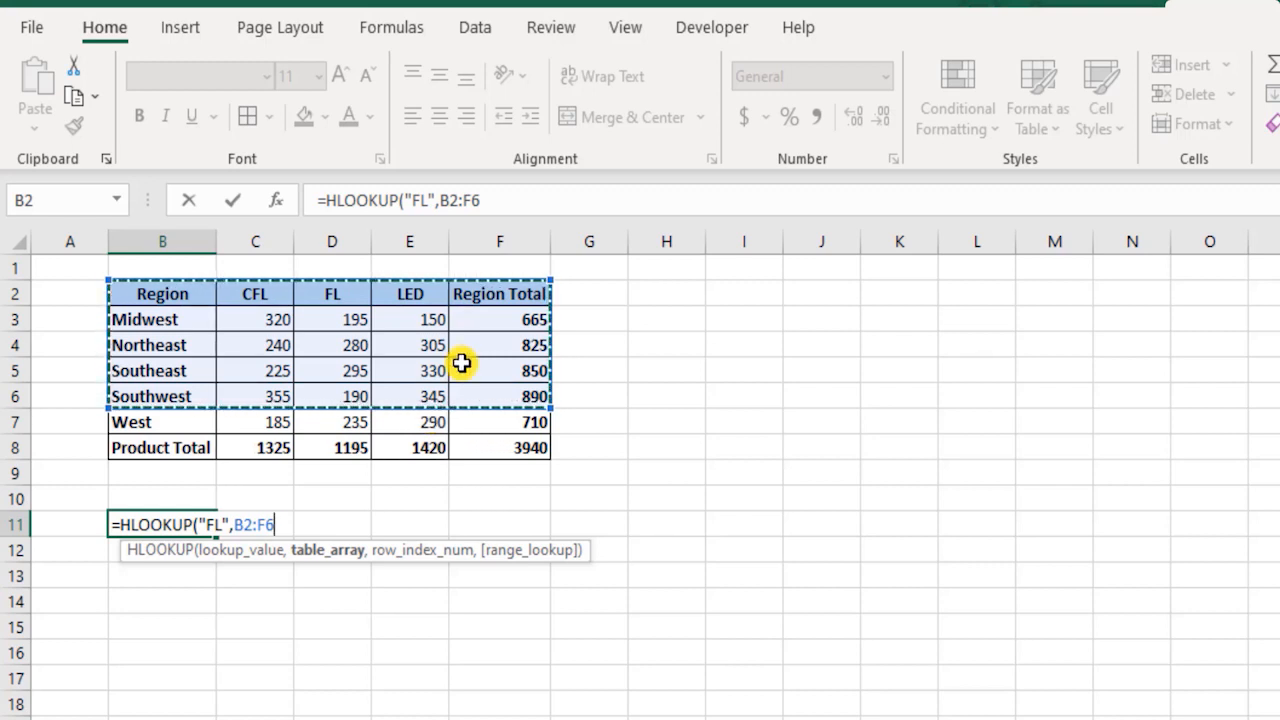
pyautogui.write(',')
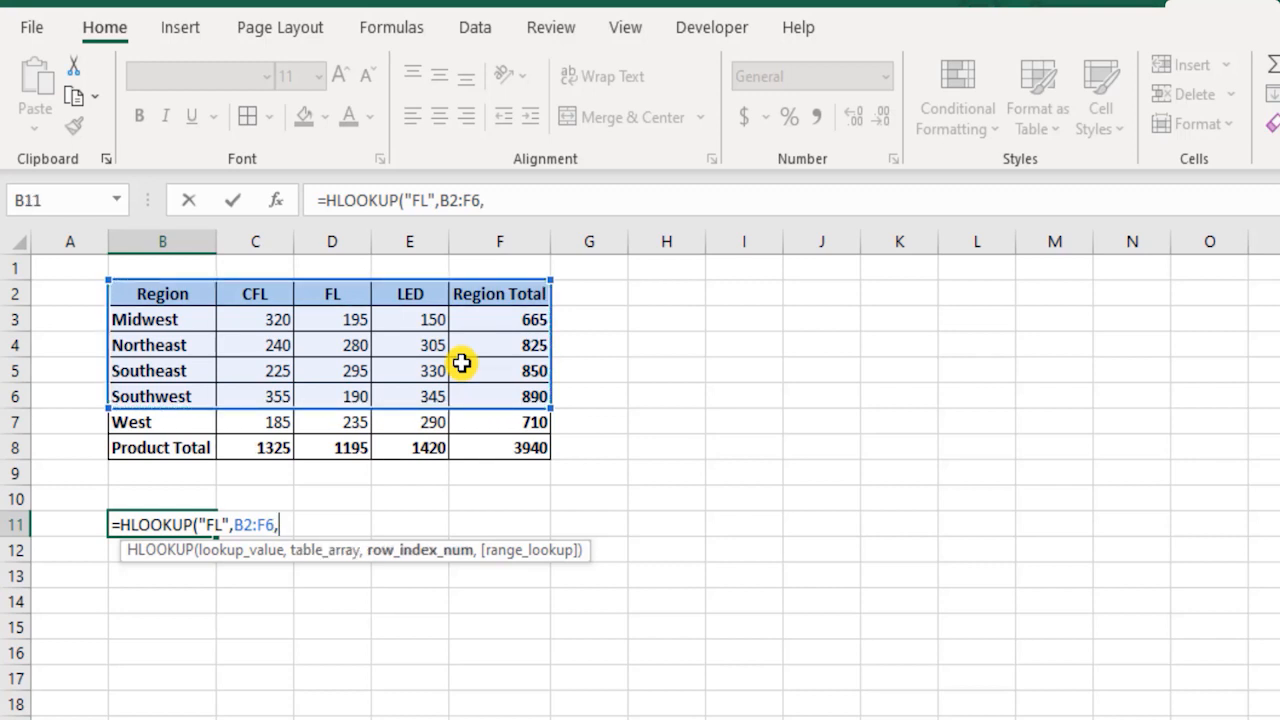
pyautogui.write('6,')
pyautogui.press('Down')
pyautogui.press('Tab')
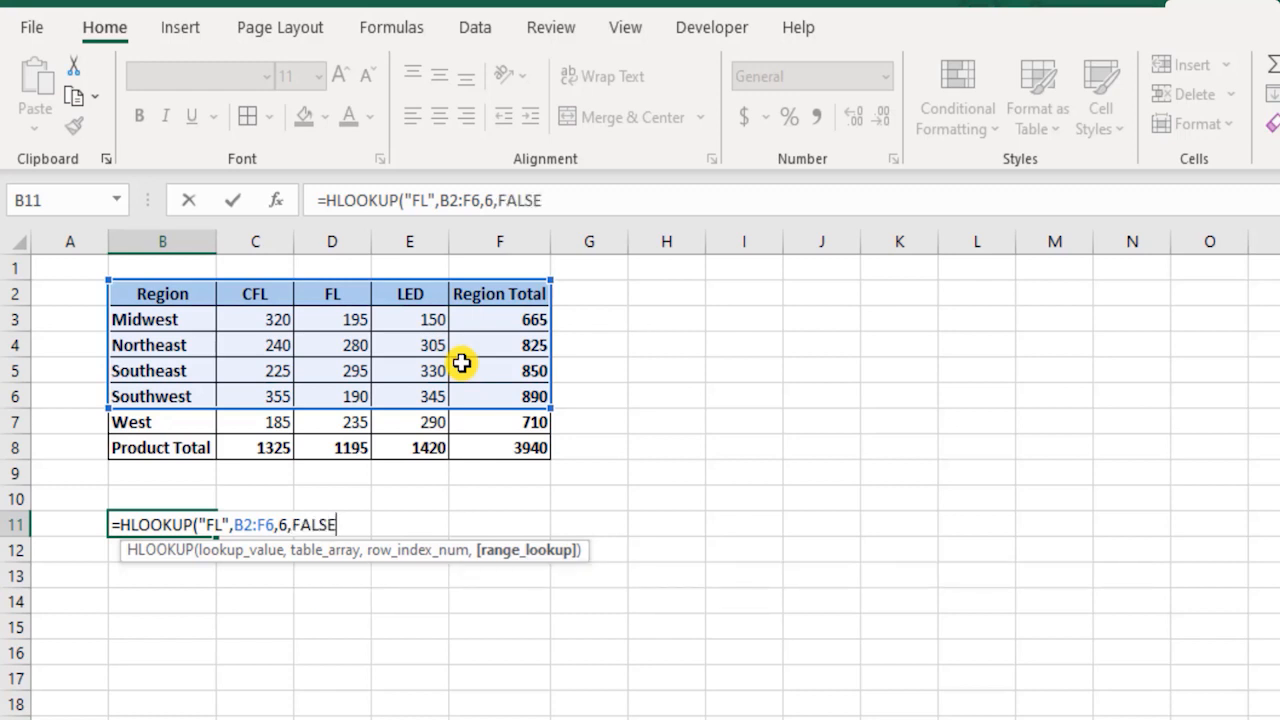
pyautogui.write(')')
pyautogui.press('Return')
pyautogui.press('Up')
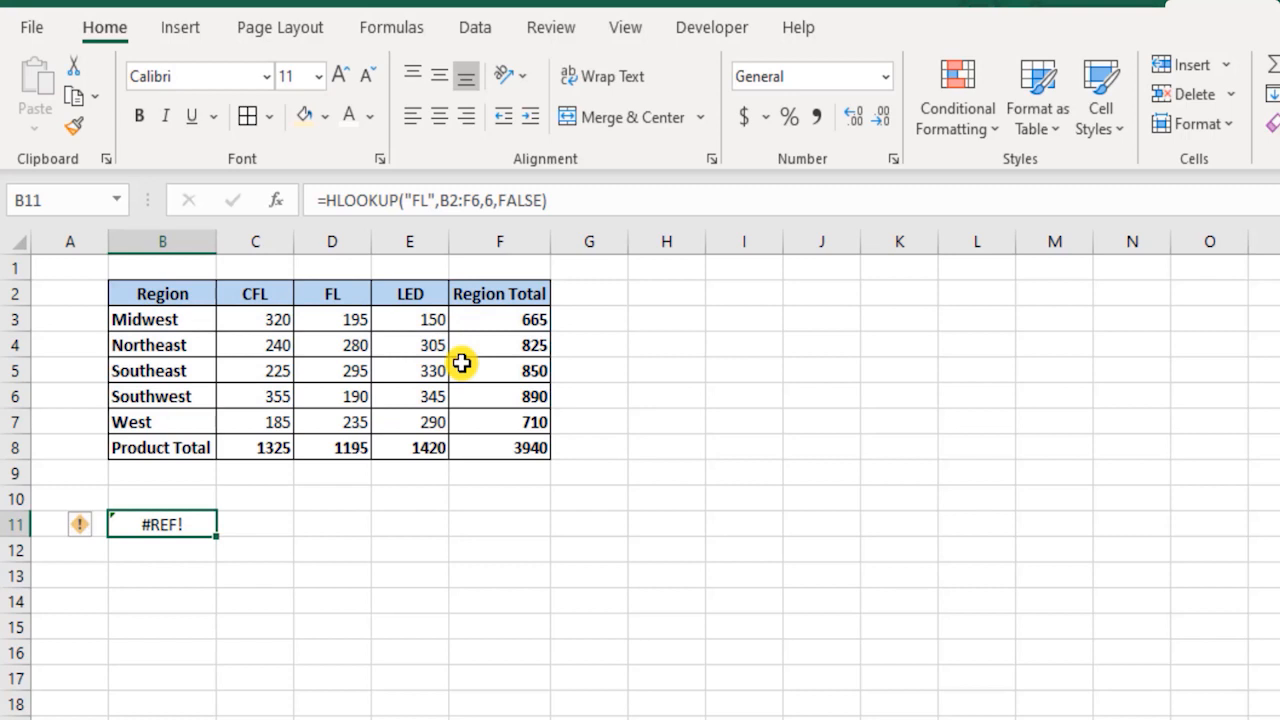
# - Extend the table range in B11's HLOOKUP formula to B2:F8
pyautogui.press('F2')
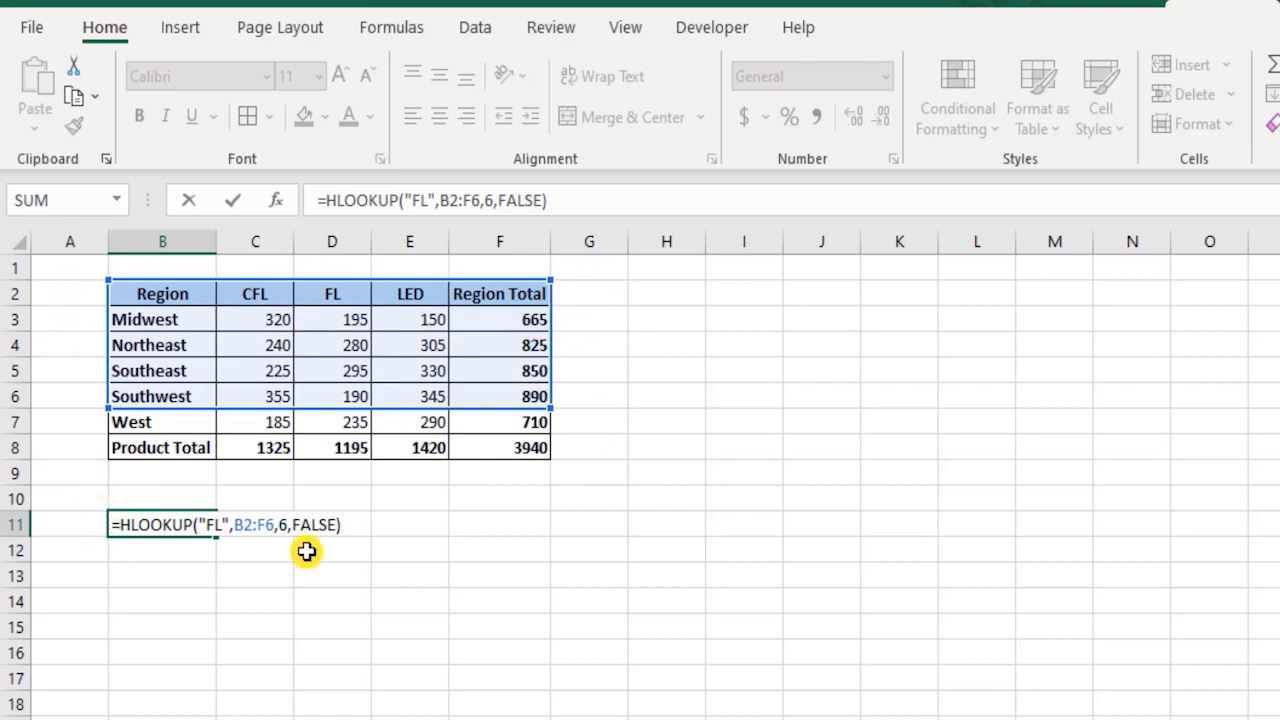
pyautogui.doubleClick(287, 524)
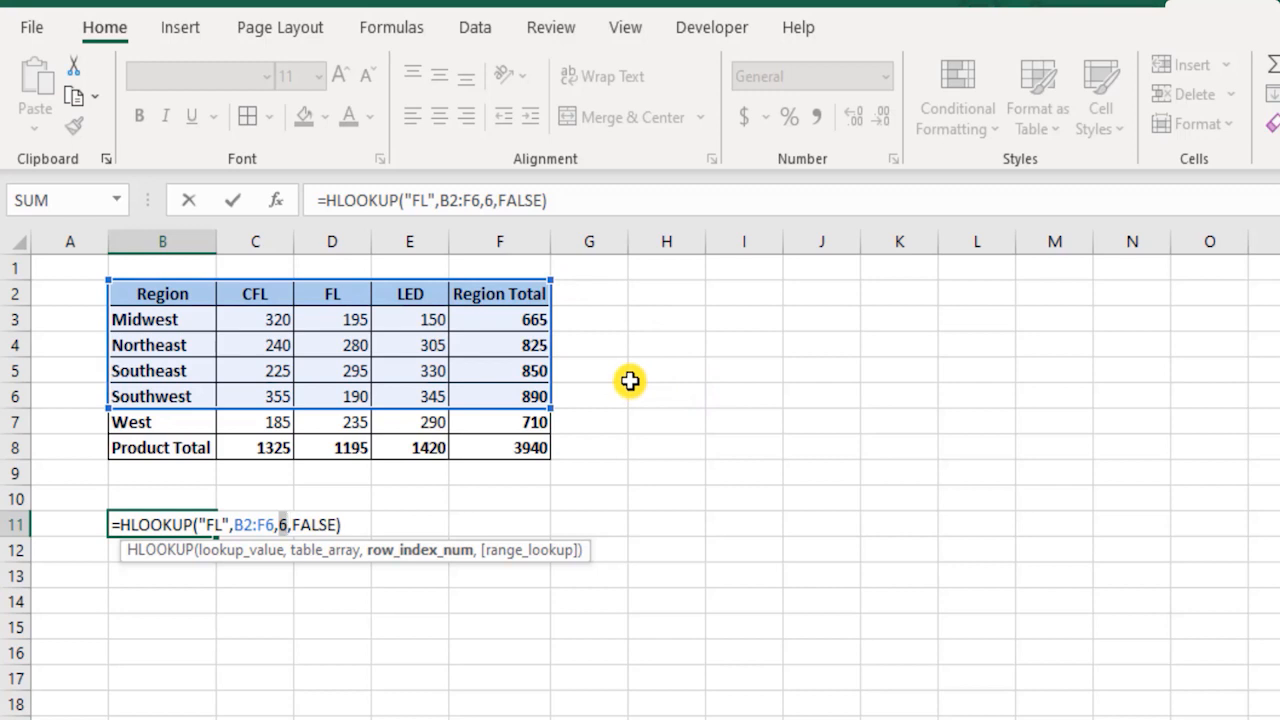
pyautogui.moveTo(548, 403); pyautogui.dragTo(552, 455)
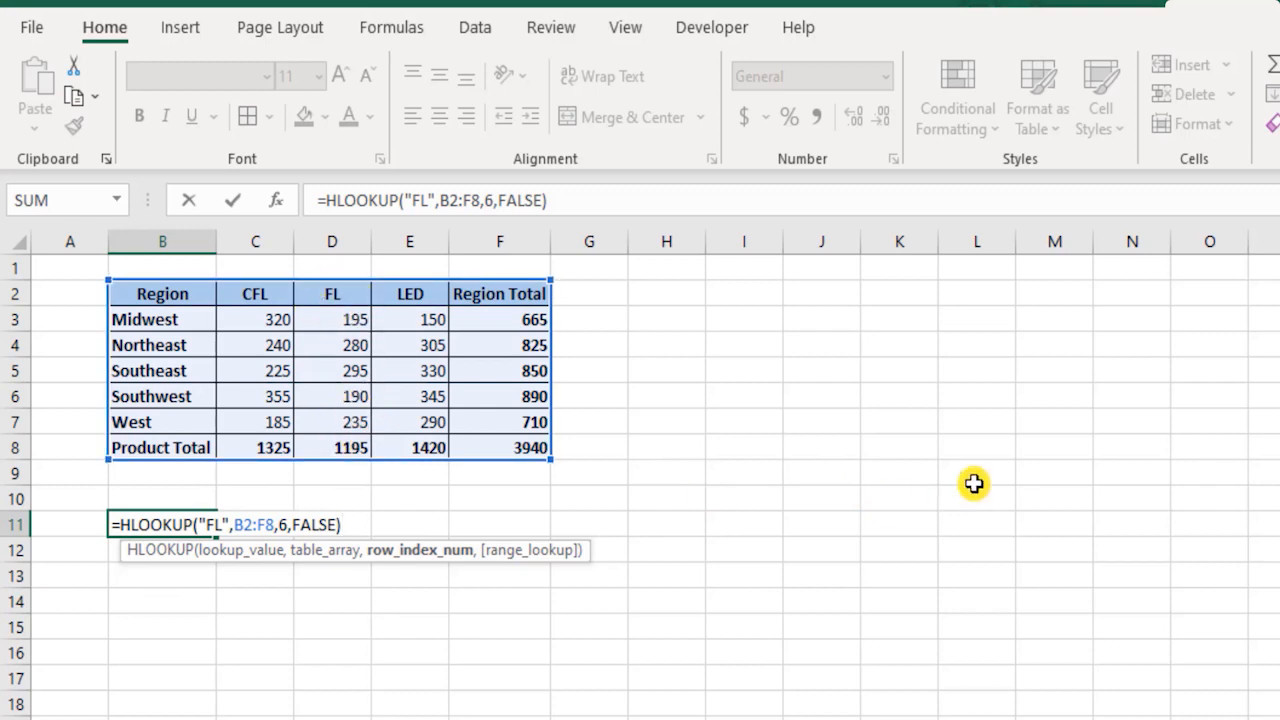
pyautogui.press('Return')
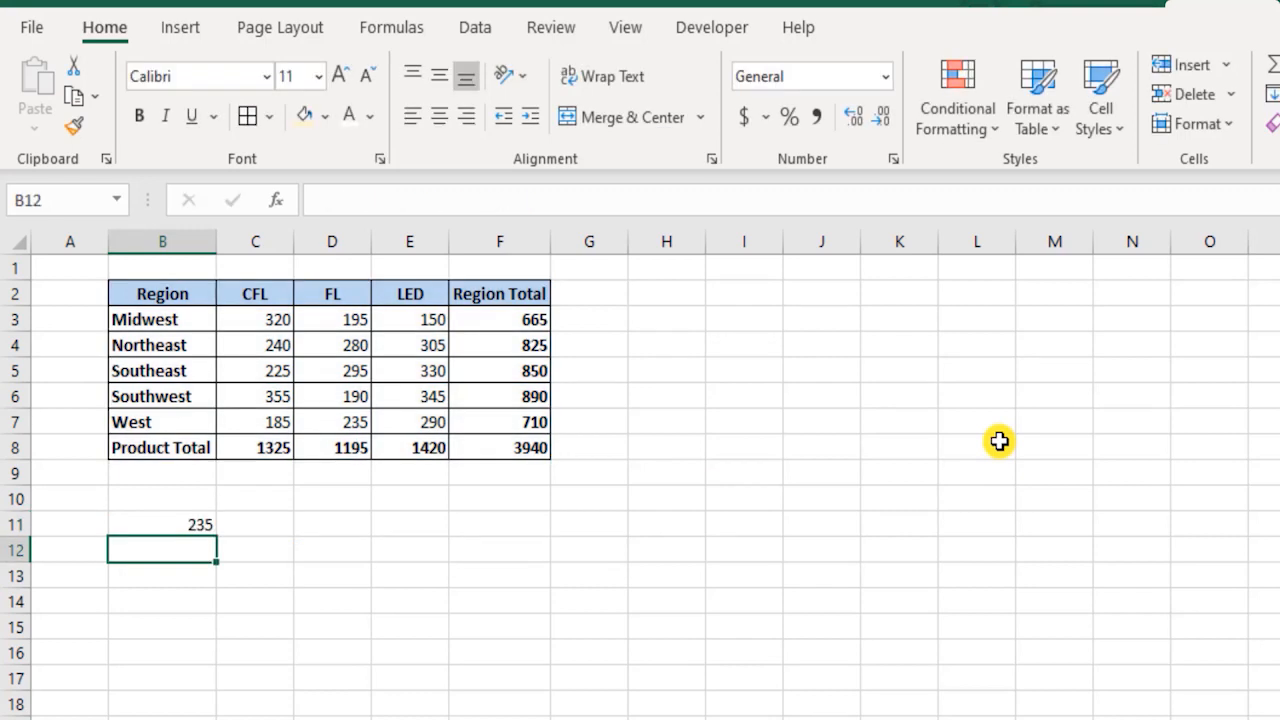
pyautogui.press('Up')
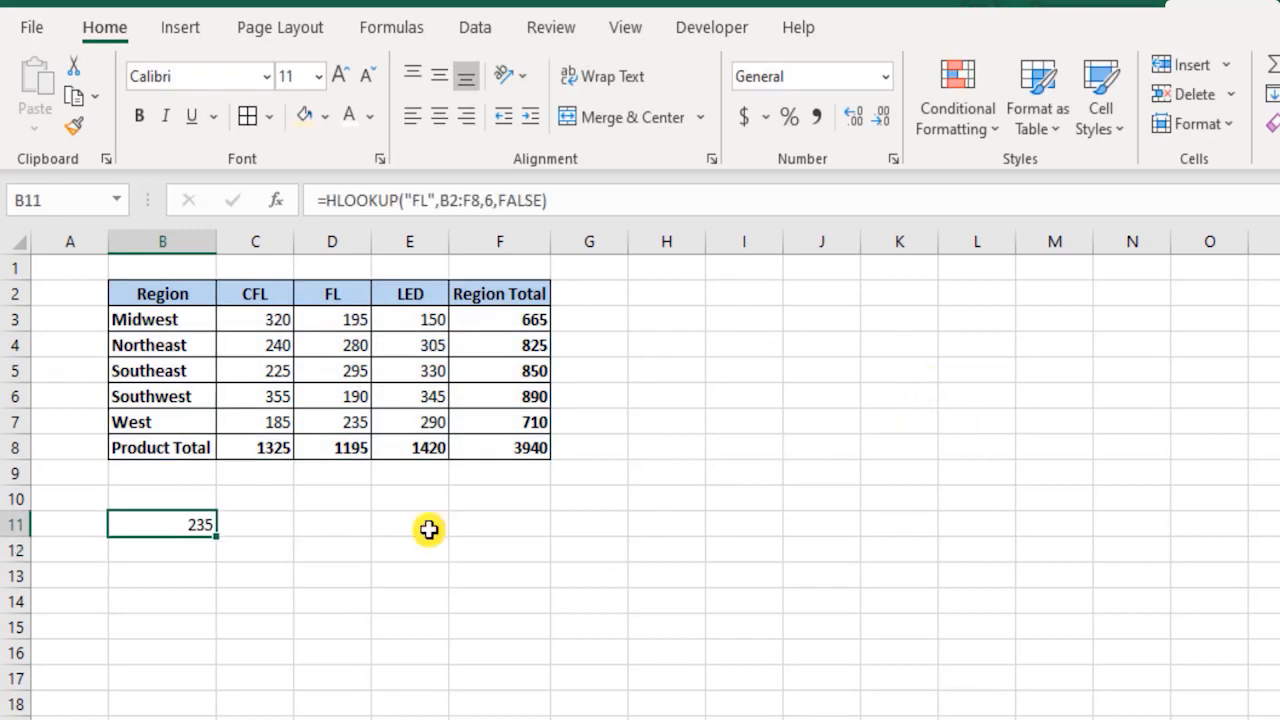
# - Shade cell C12 with the light orange fill and enter LED in it
pyautogui.click(290, 550)
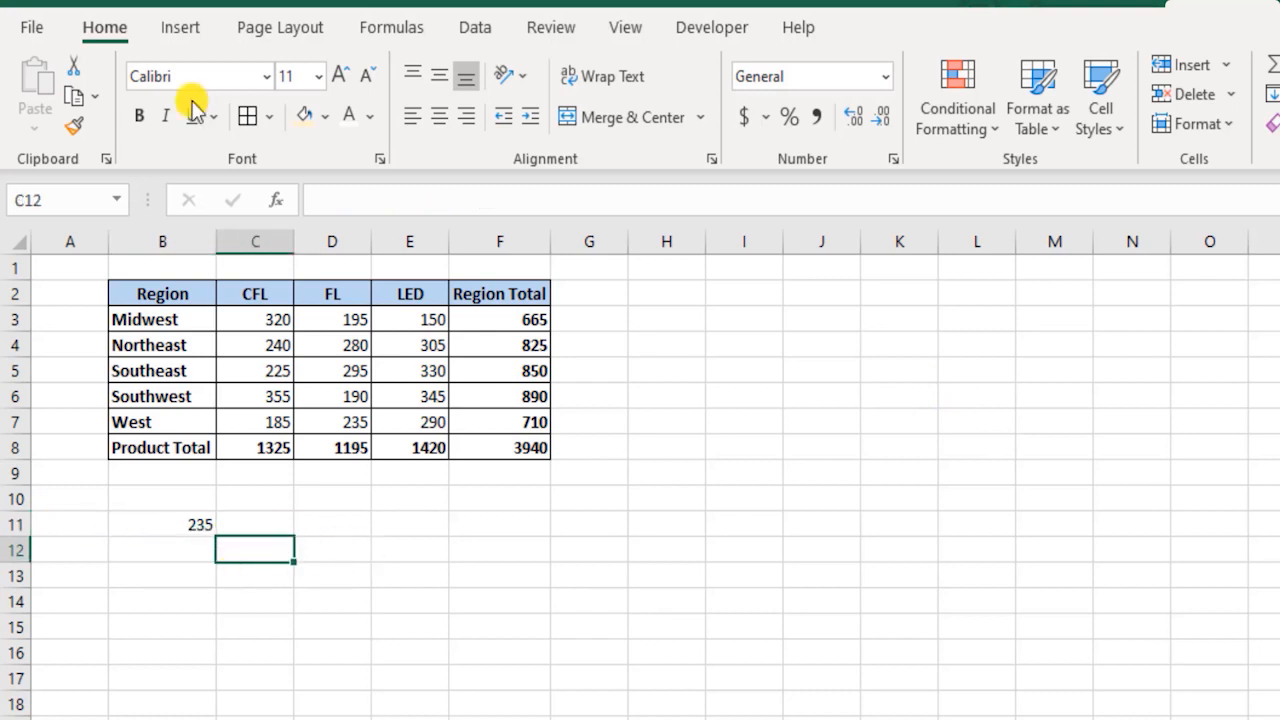
pyautogui.click(302, 116)
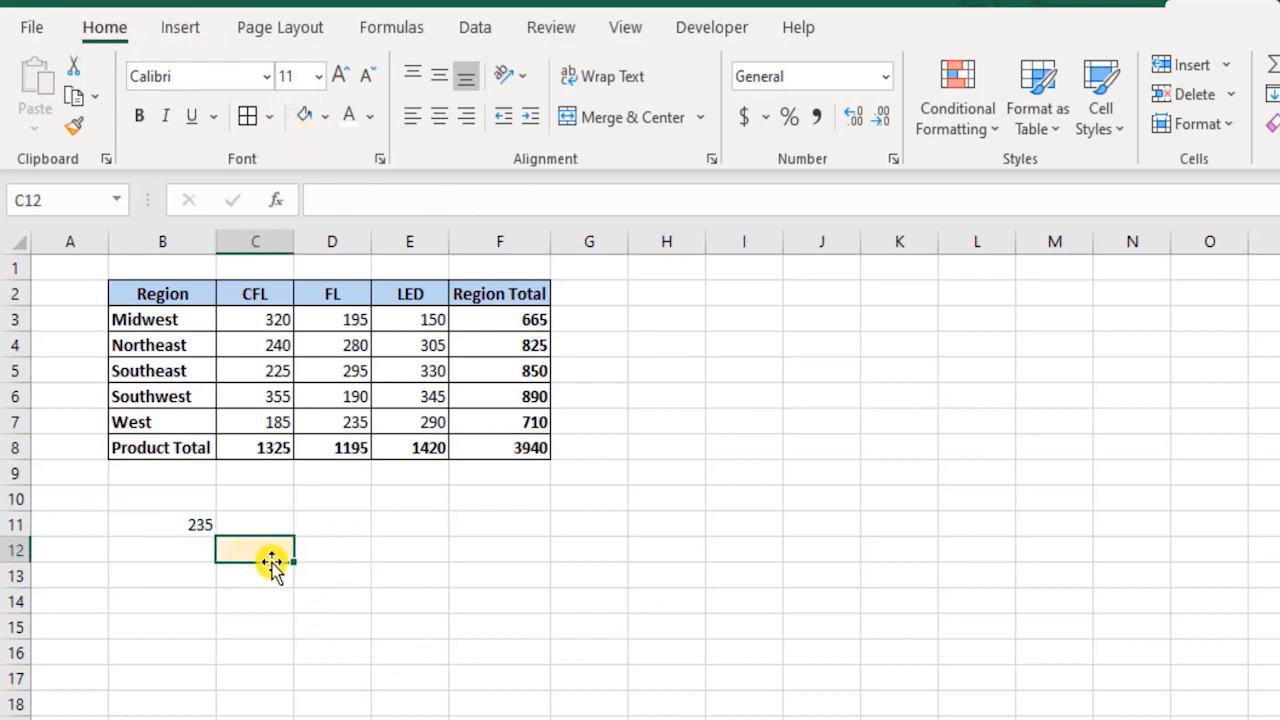
pyautogui.write('LED')
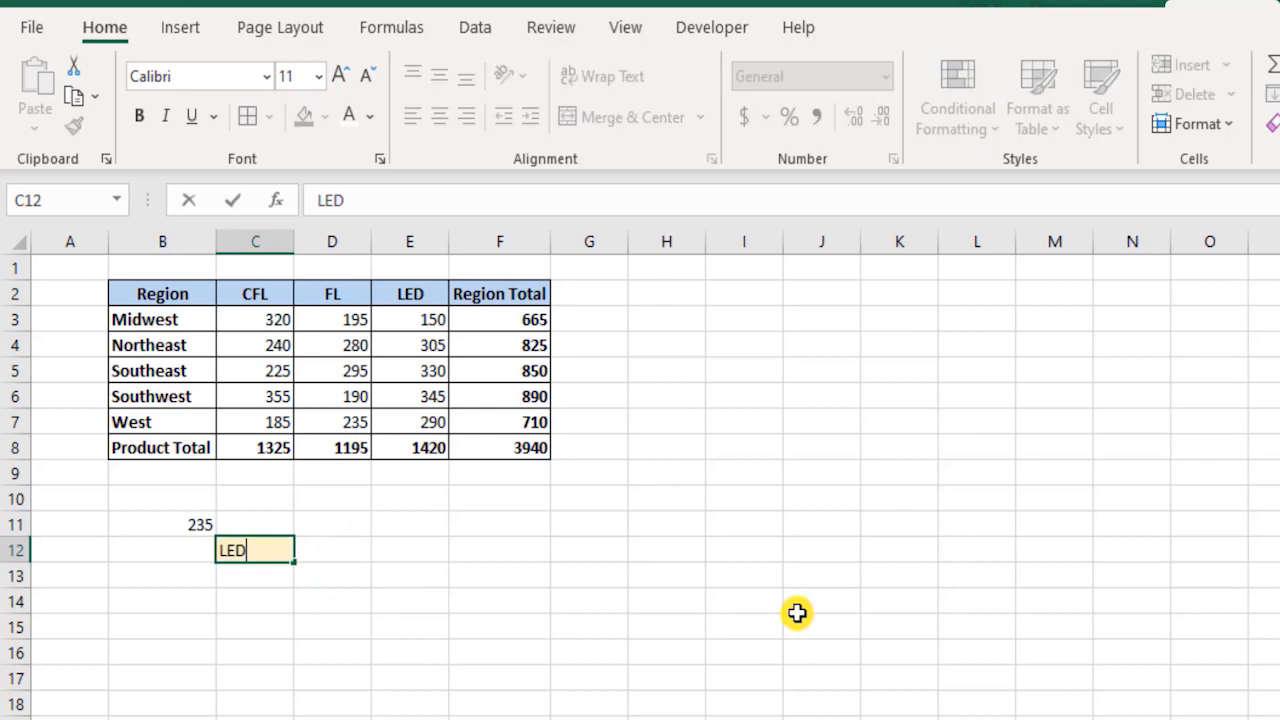
pyautogui.press('Tab')
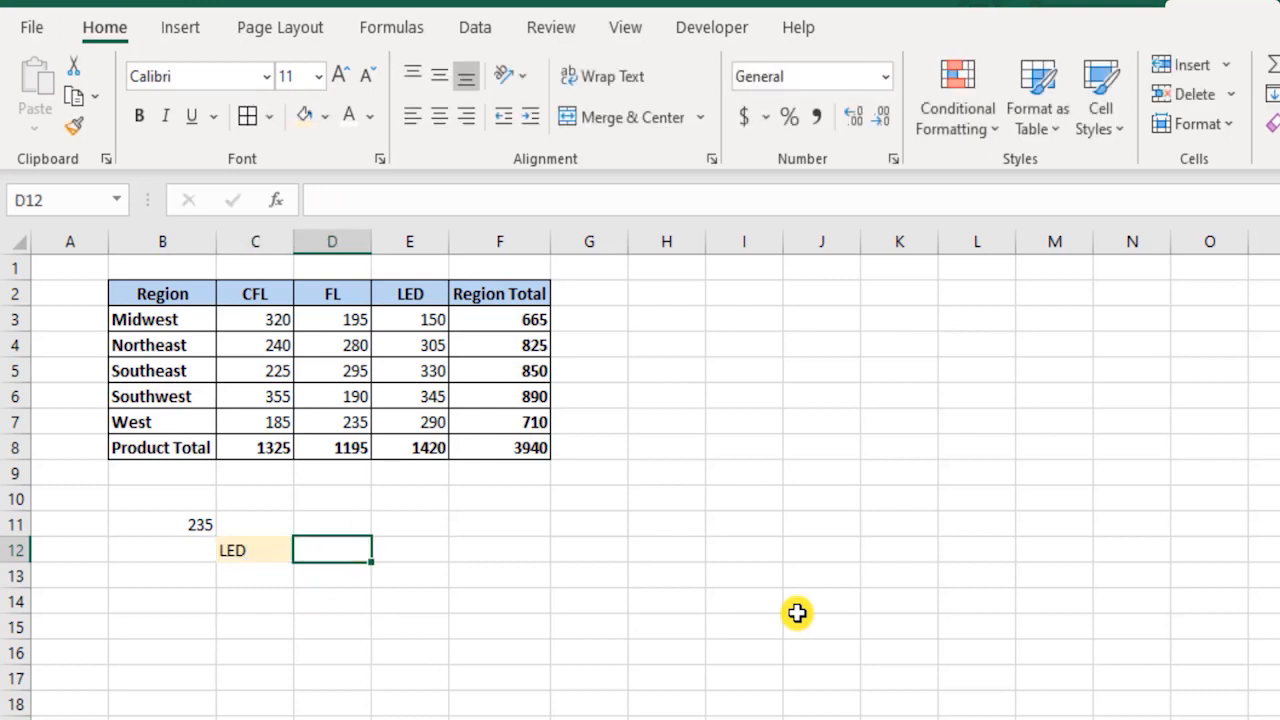
# - Start an HLOOKUP formula in D12 with C12 as the lookup value and B2:F8 as the table array
pyautogui.write('=hloo')
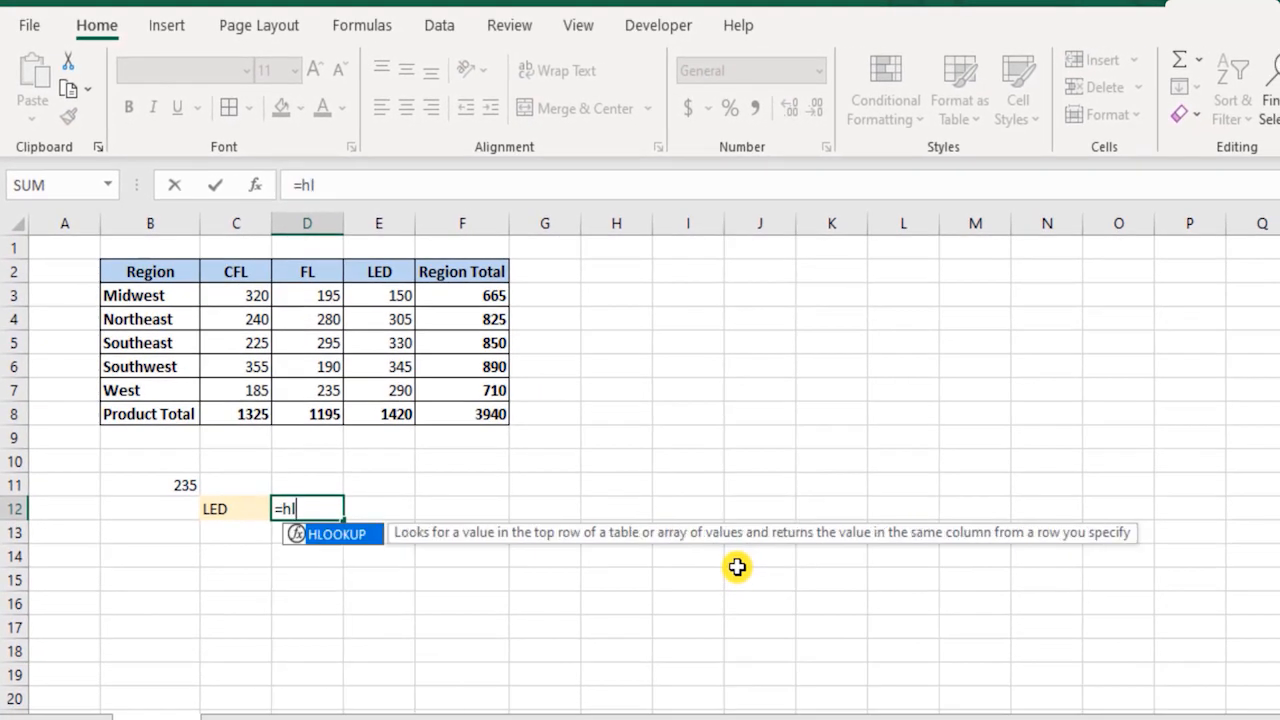
pyautogui.press('Tab')
pyautogui.click(386, 268)
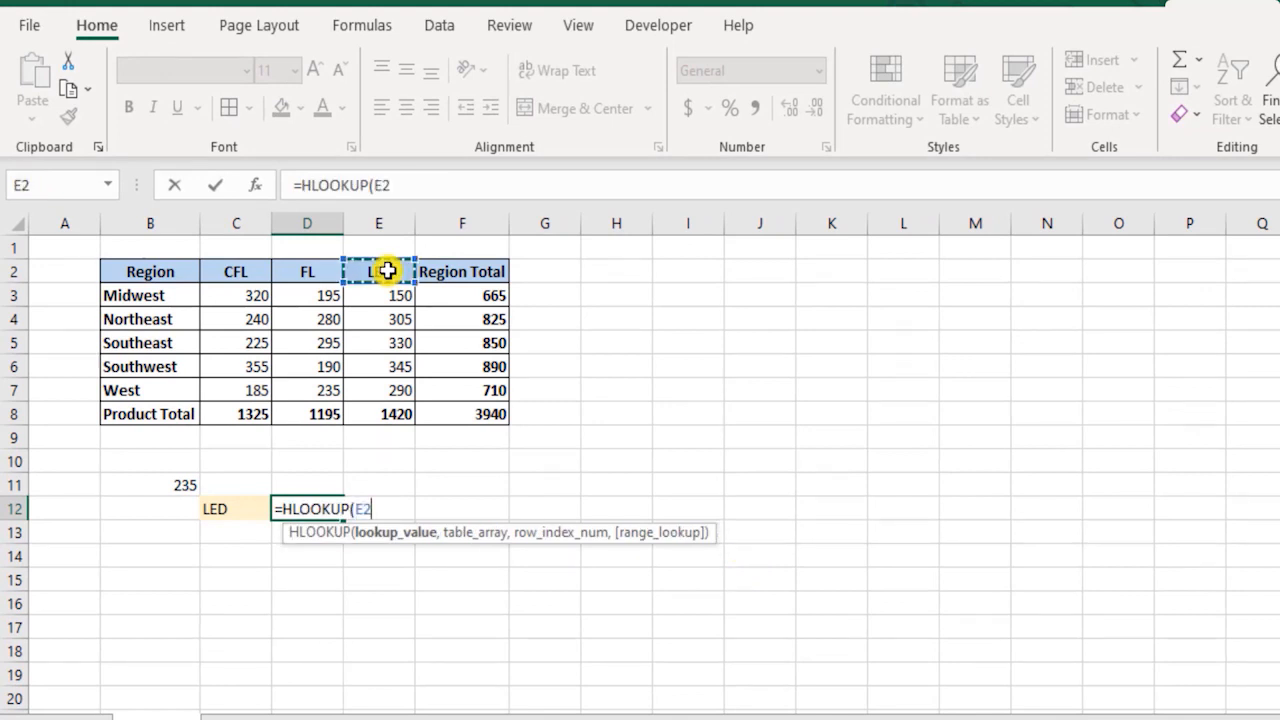
pyautogui.click(243, 509)
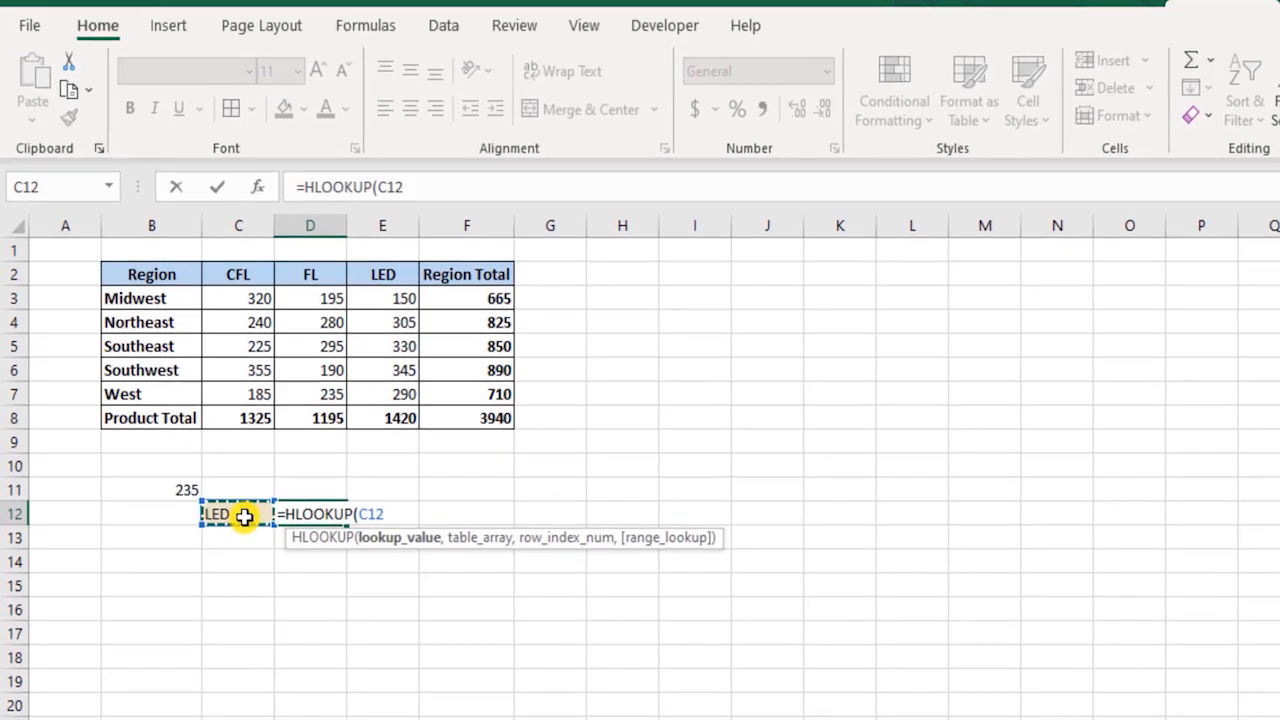
pyautogui.write(',')
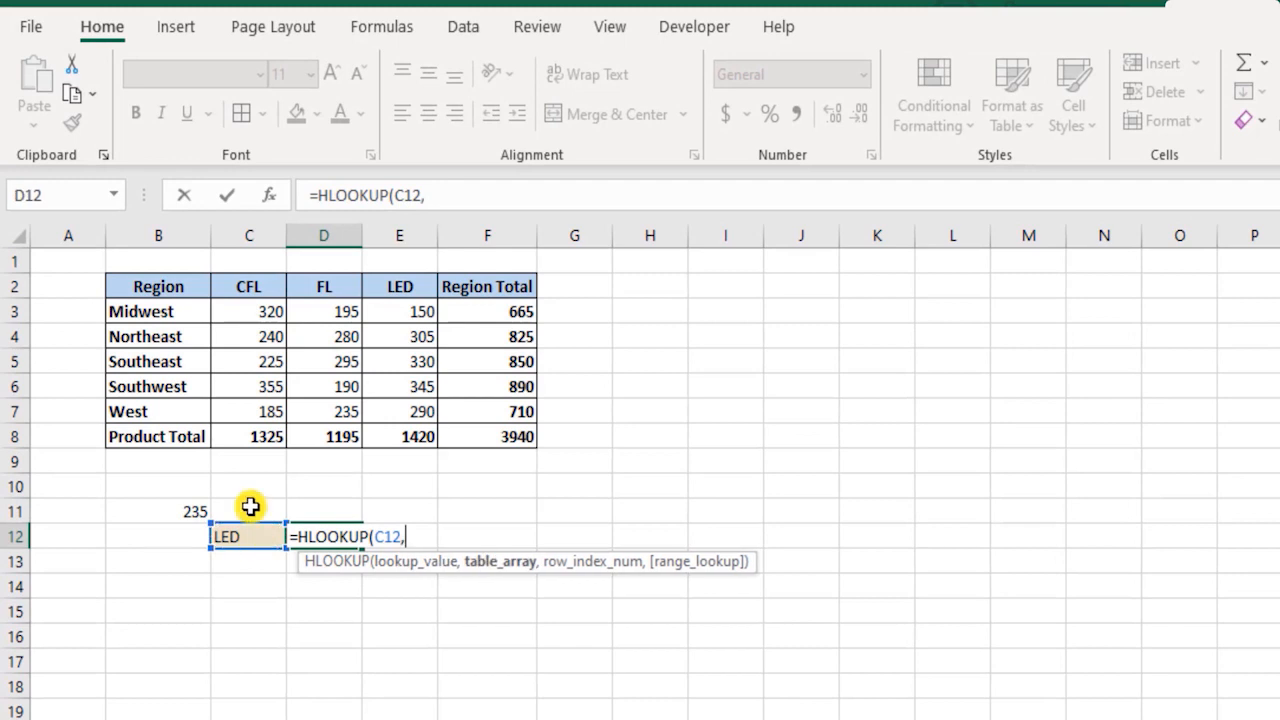
pyautogui.moveTo(176, 295); pyautogui.dragTo(501, 436)
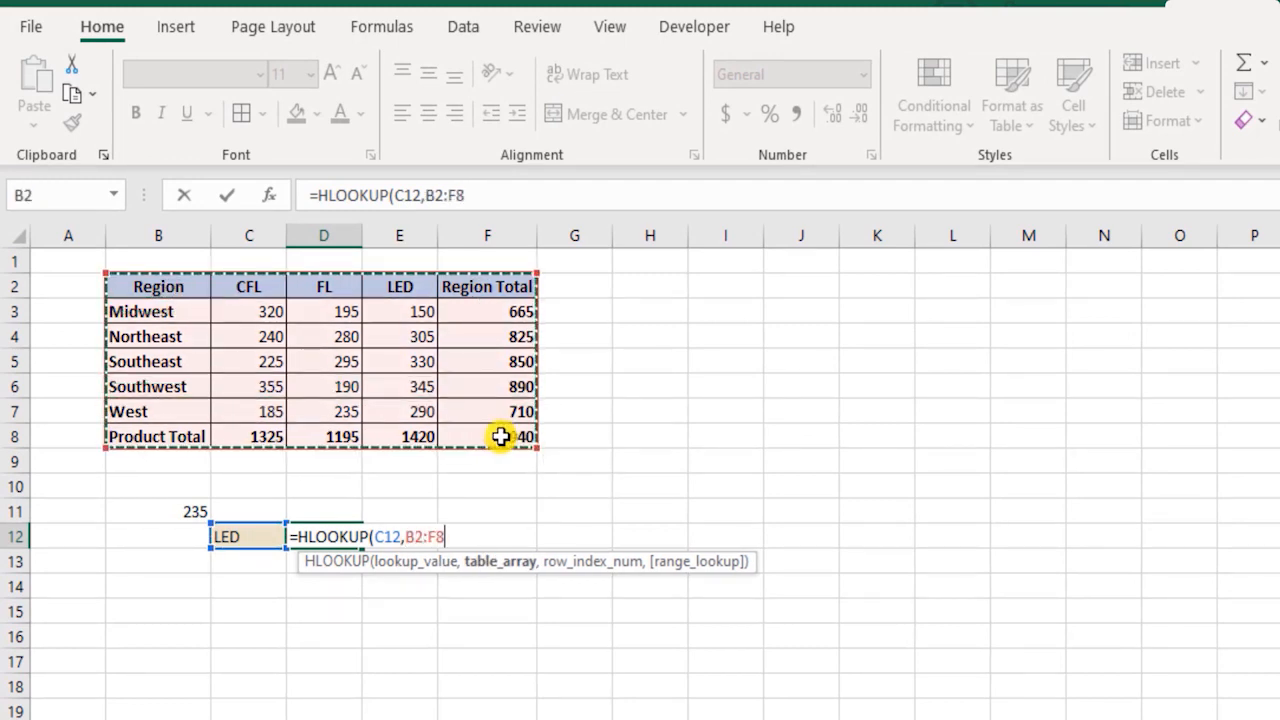
pyautogui.write(',')
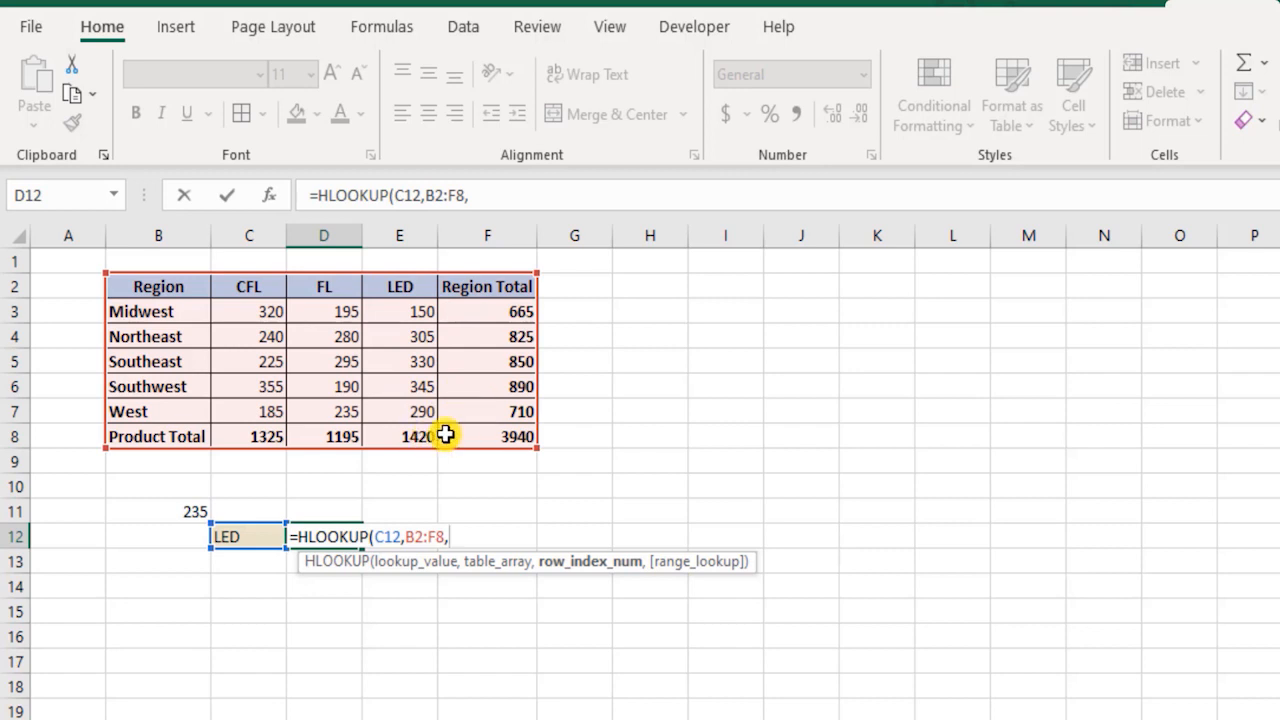
# - Complete D12's HLOOKUP formula with row index 7 and an exact match (FALSE)
pyautogui.write('7')
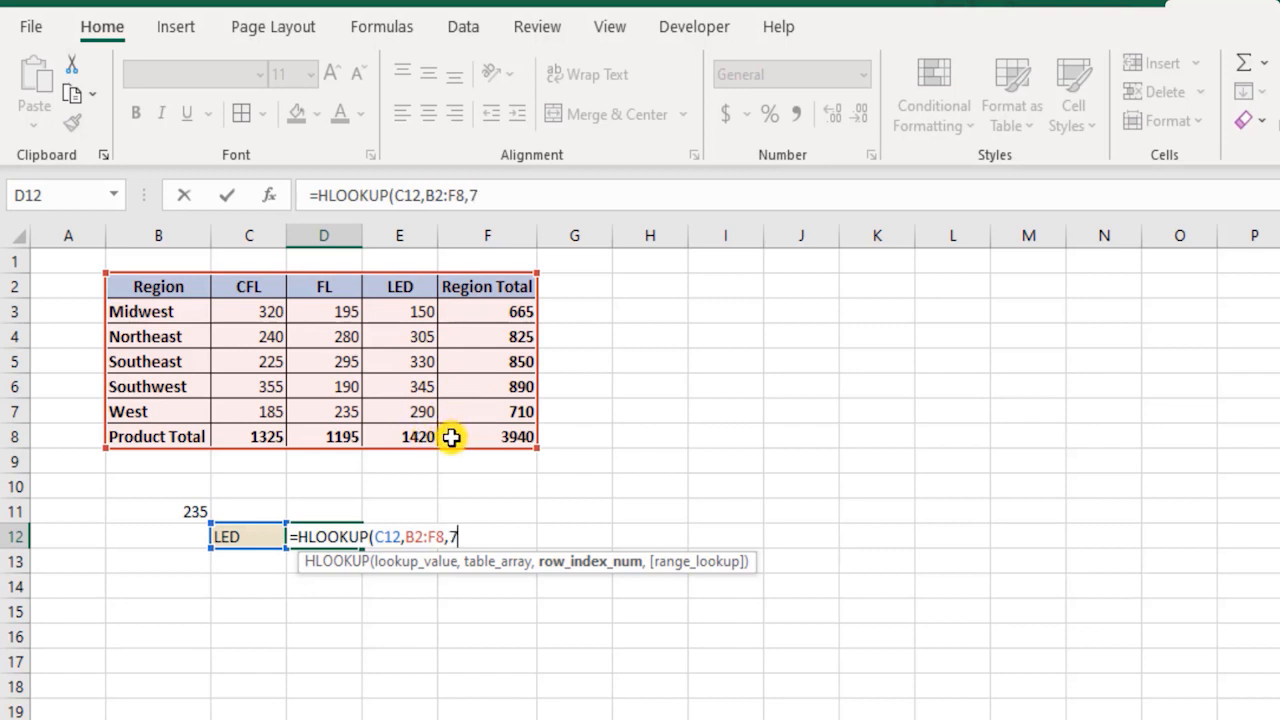
pyautogui.write(',')
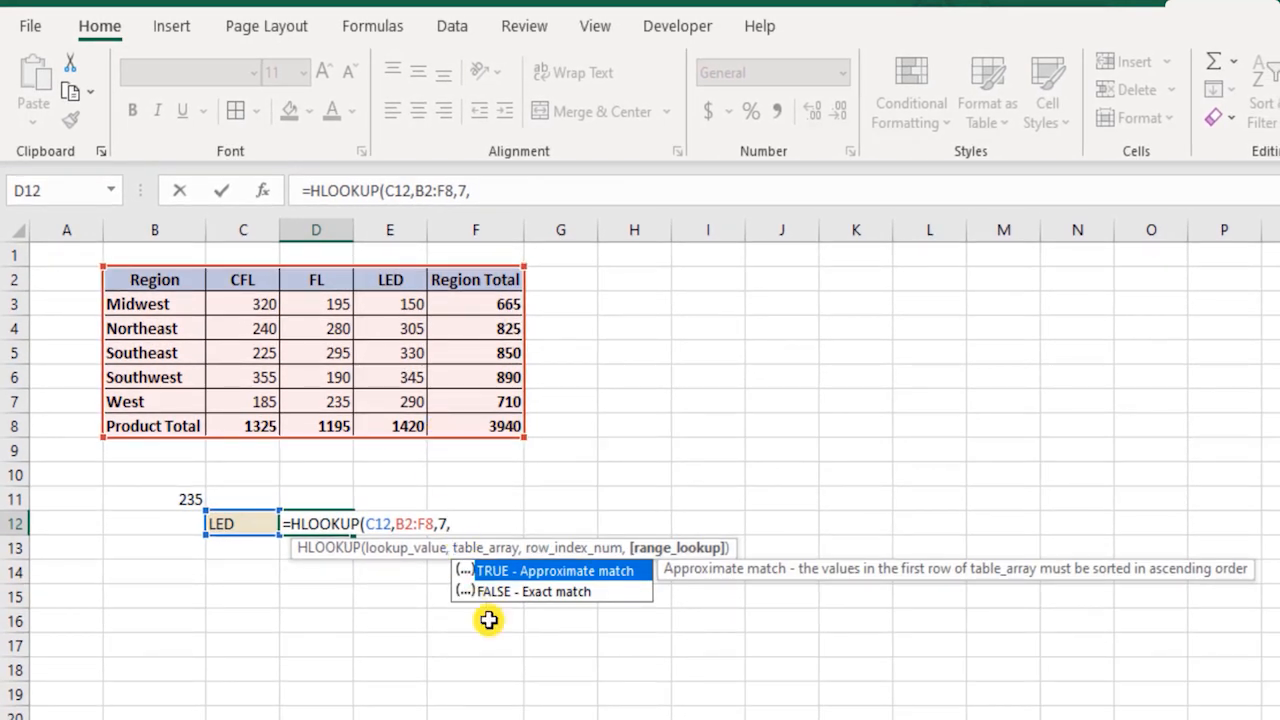
pyautogui.click(589, 598)
pyautogui.doubleClick(583, 592)
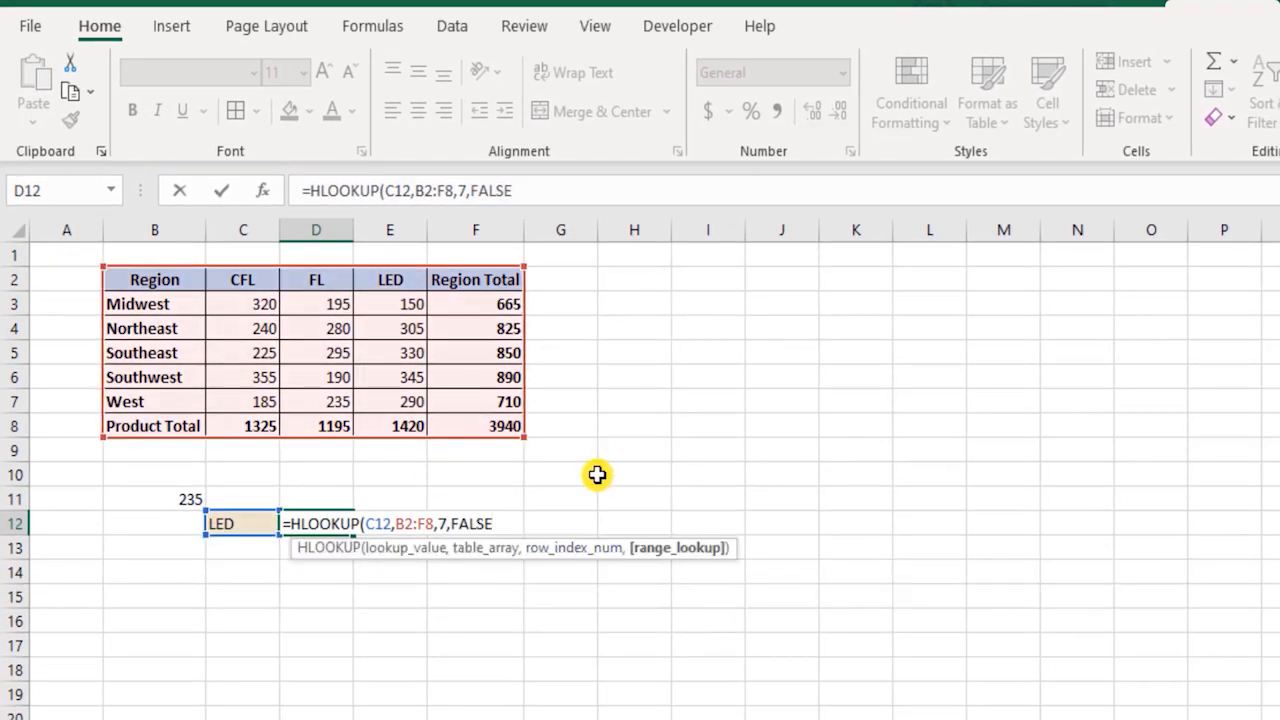
pyautogui.write(')')
pyautogui.press('Return')
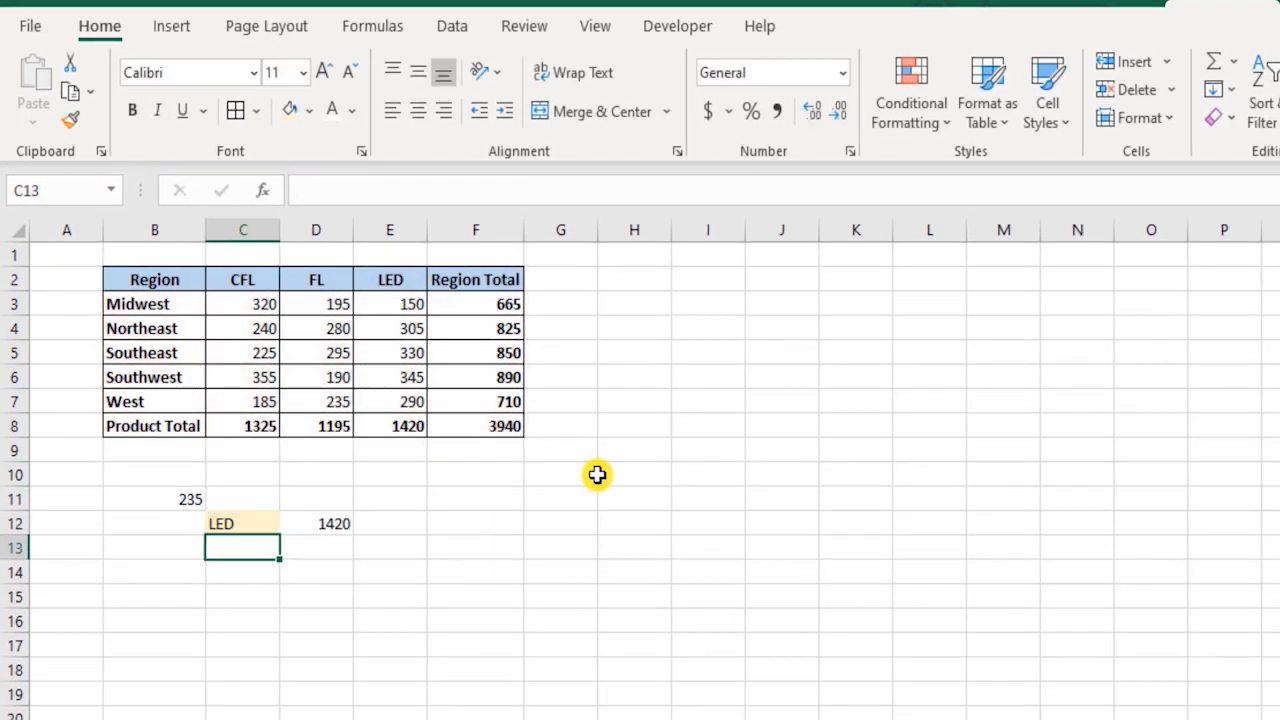
pyautogui.press('Up')
pyautogui.press('Right')
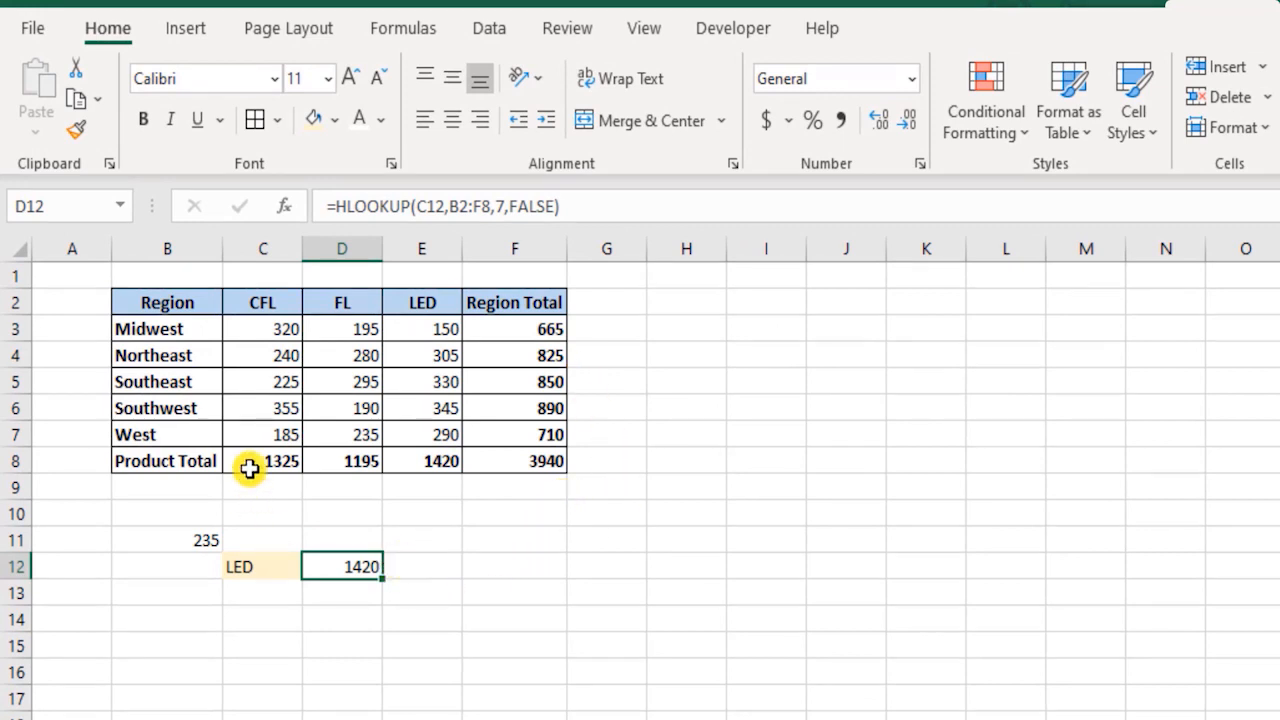
# - Examine the Product Total row in B8:F8 and the FL column header
pyautogui.moveTo(168, 461); pyautogui.dragTo(525, 469)
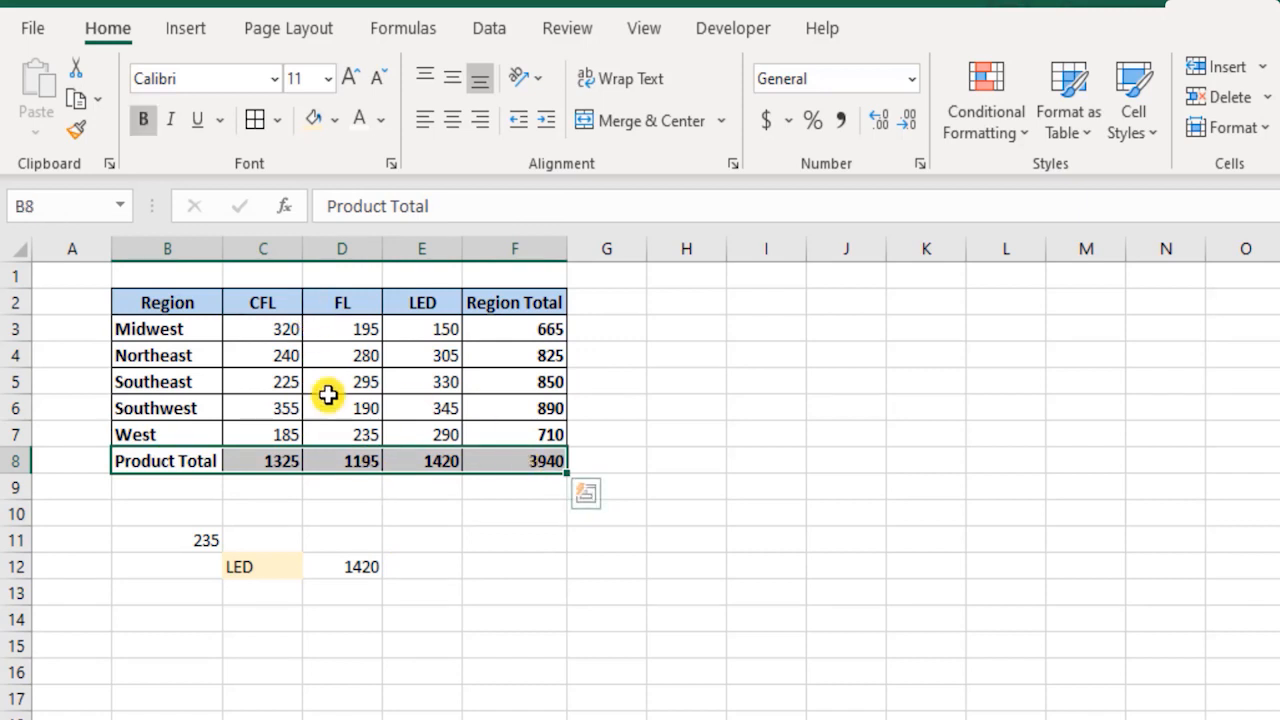
pyautogui.click(341, 300)
pyautogui.moveTo(151, 457); pyautogui.dragTo(534, 460)
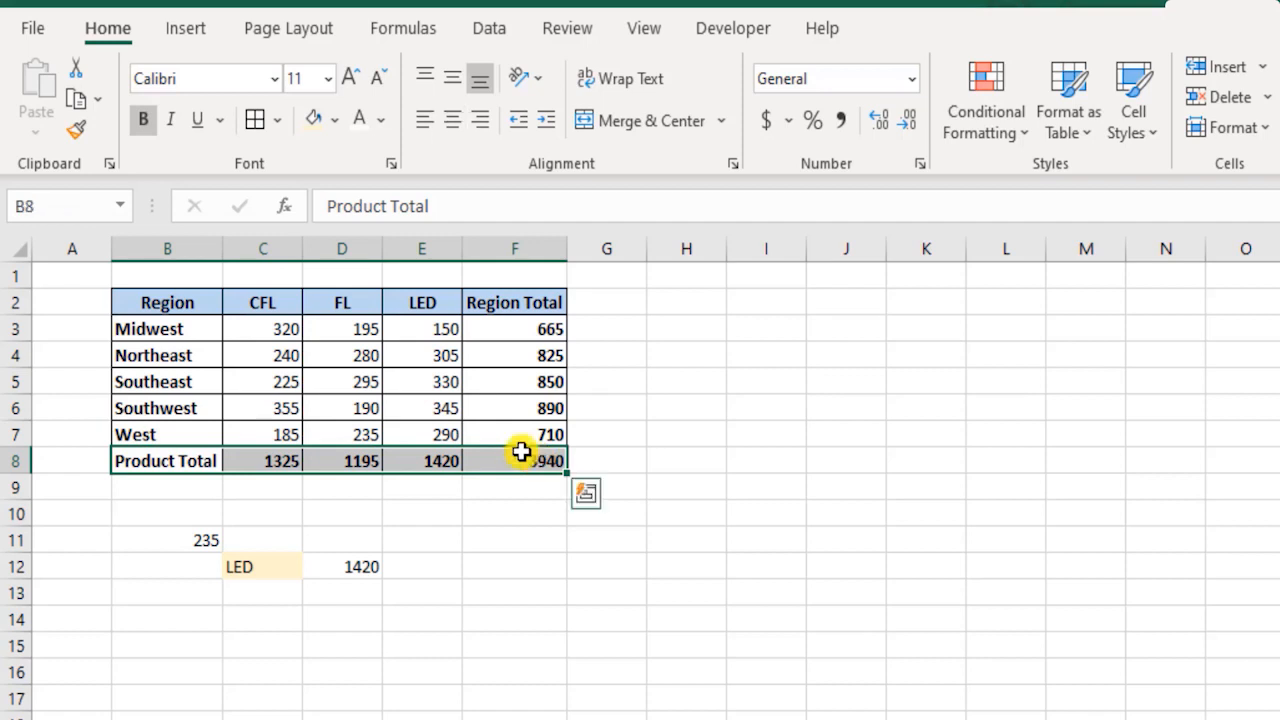
# - Enter West in cell C13, below LED, as a region lookup value
pyautogui.moveTo(137, 323); pyautogui.dragTo(180, 423)
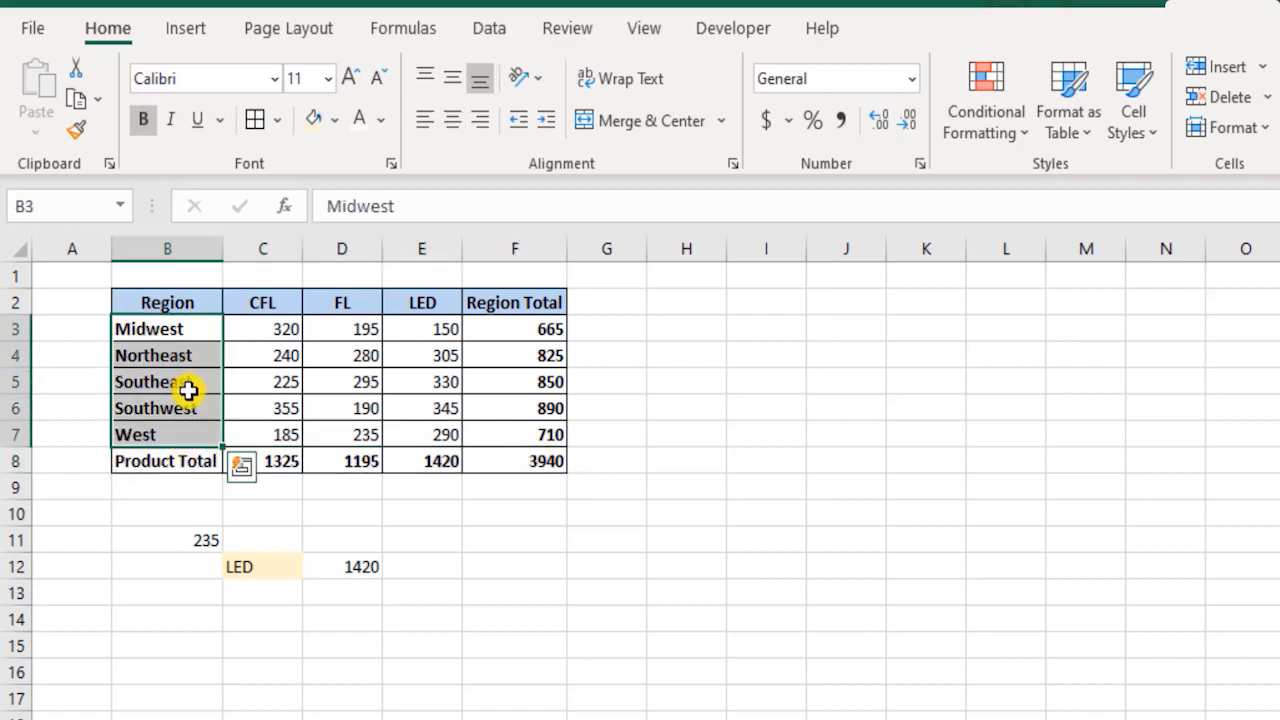
pyautogui.click(188, 389)
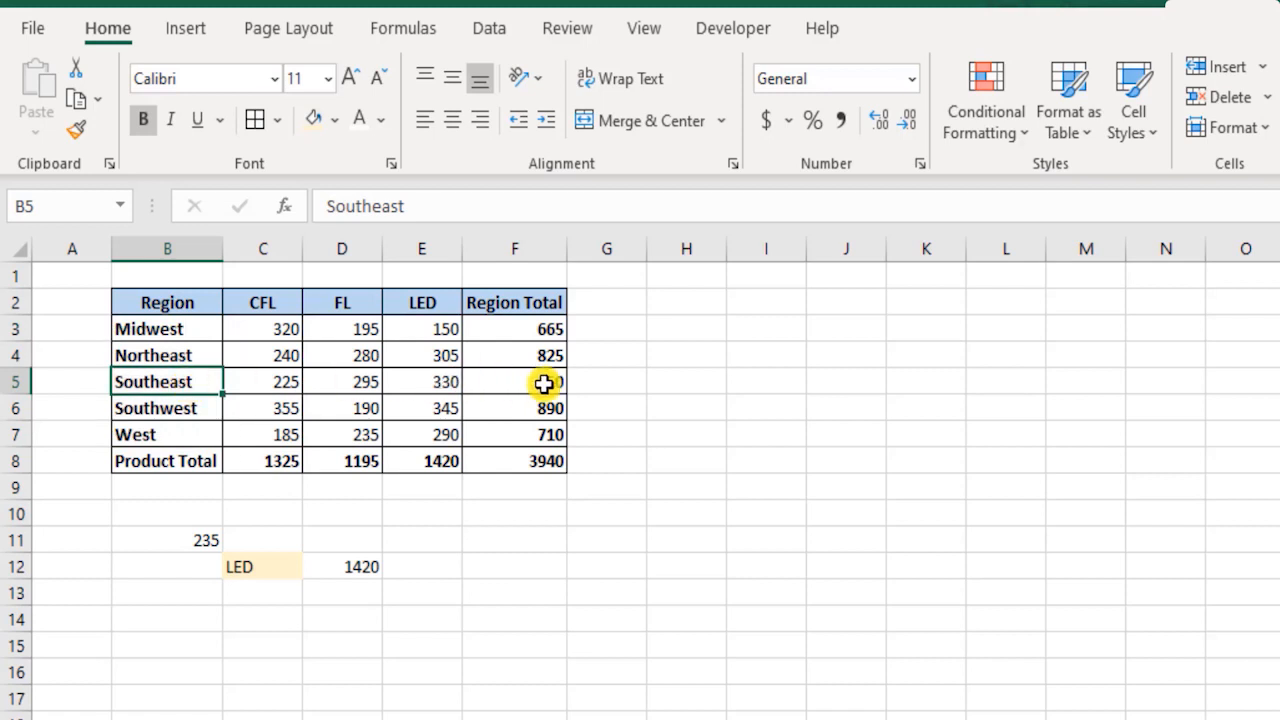
pyautogui.moveTo(186, 303); pyautogui.dragTo(540, 465)
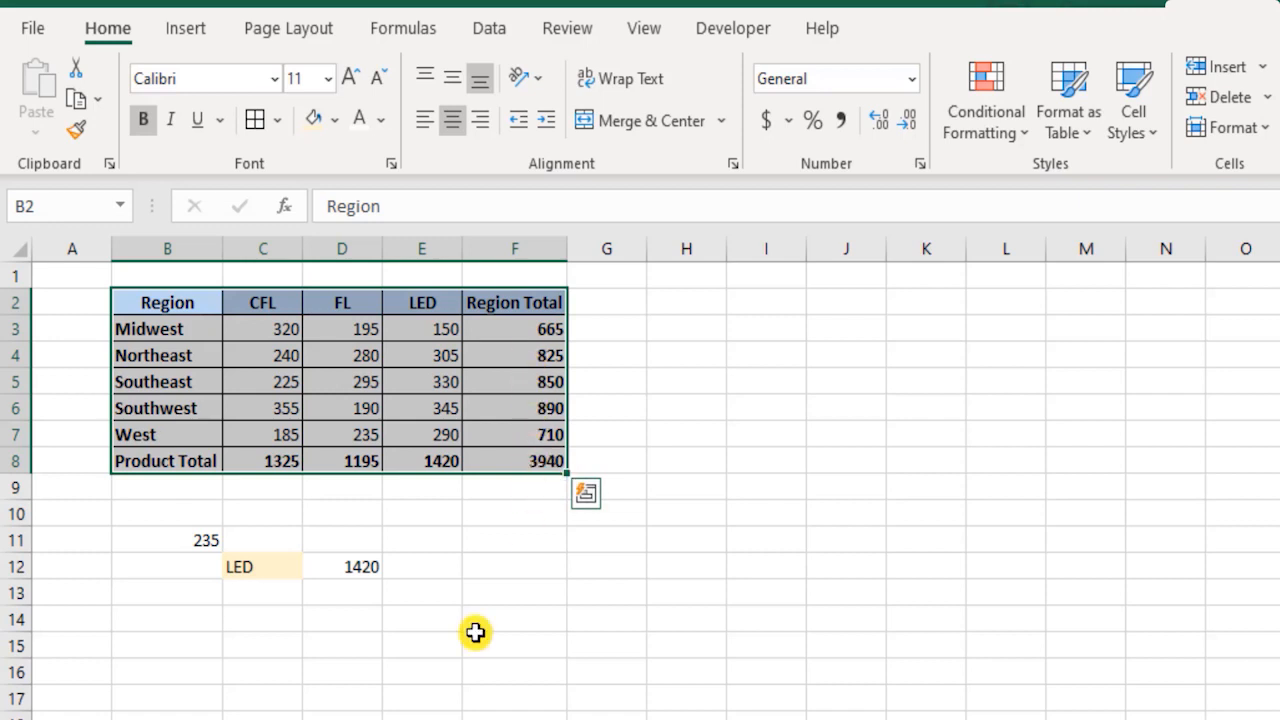
pyautogui.click(158, 565)
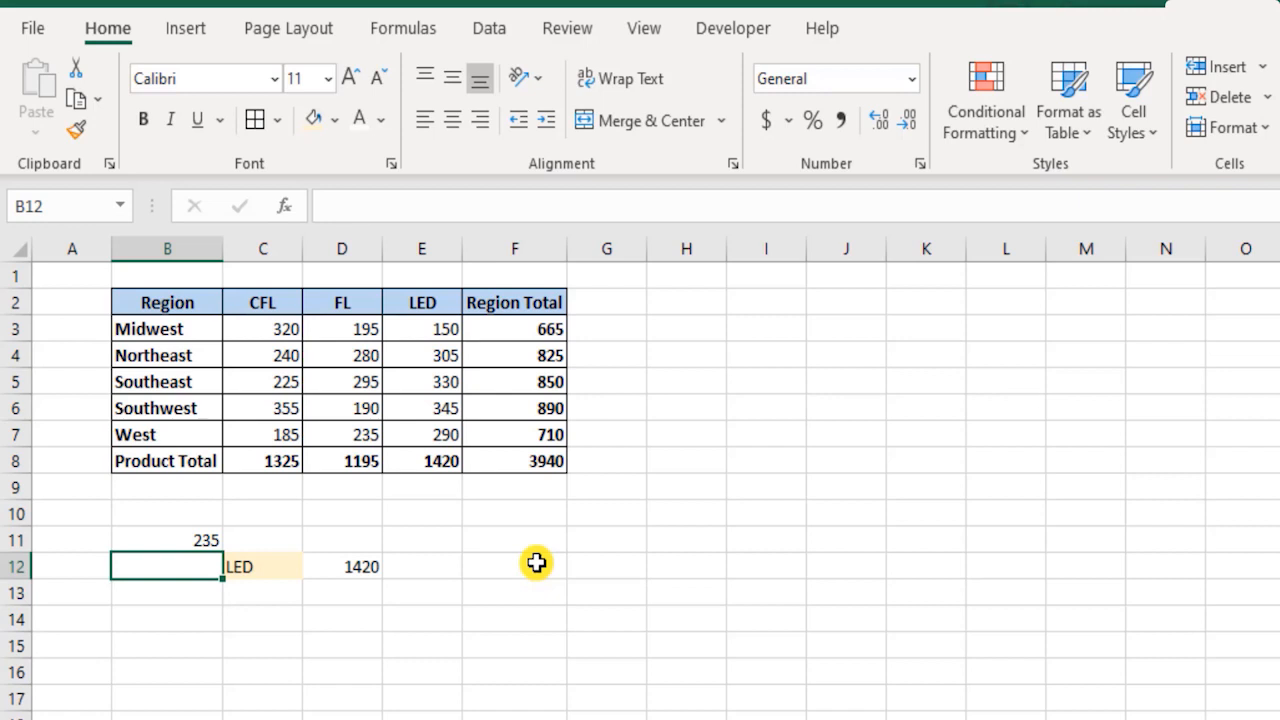
pyautogui.press('Down')
pyautogui.press('Right')
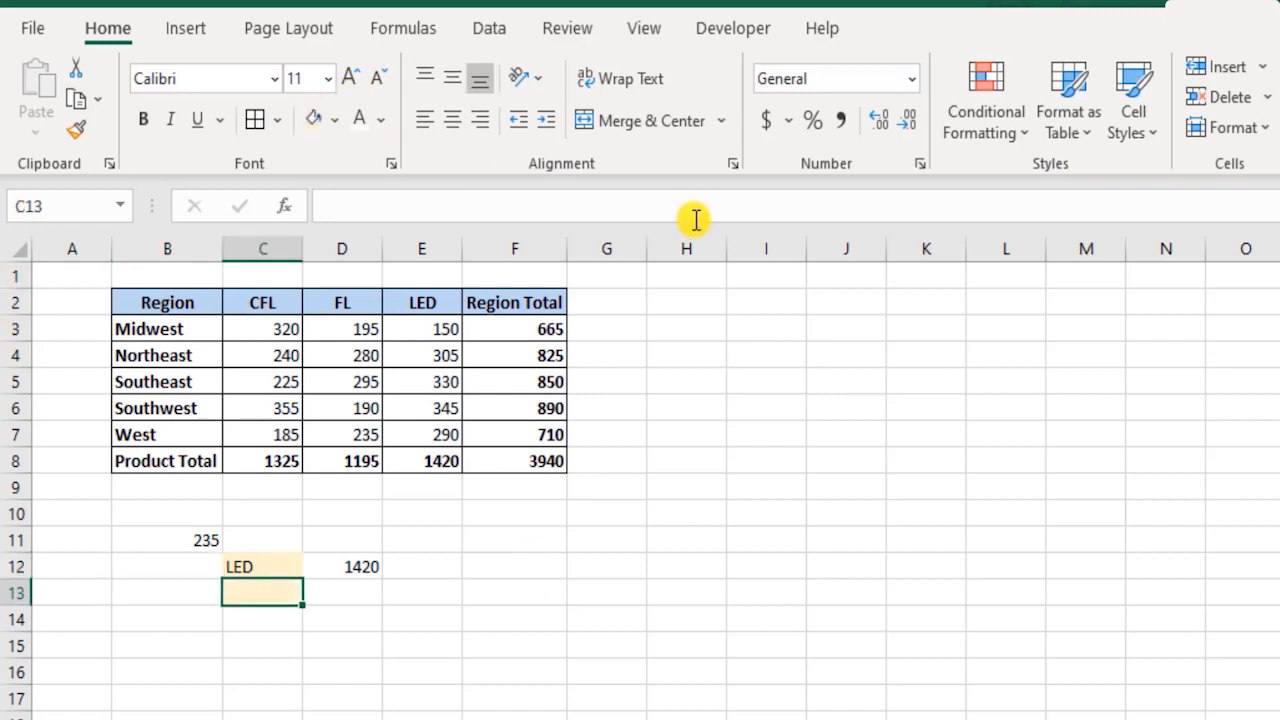
pyautogui.write('West')
pyautogui.press('Tab')
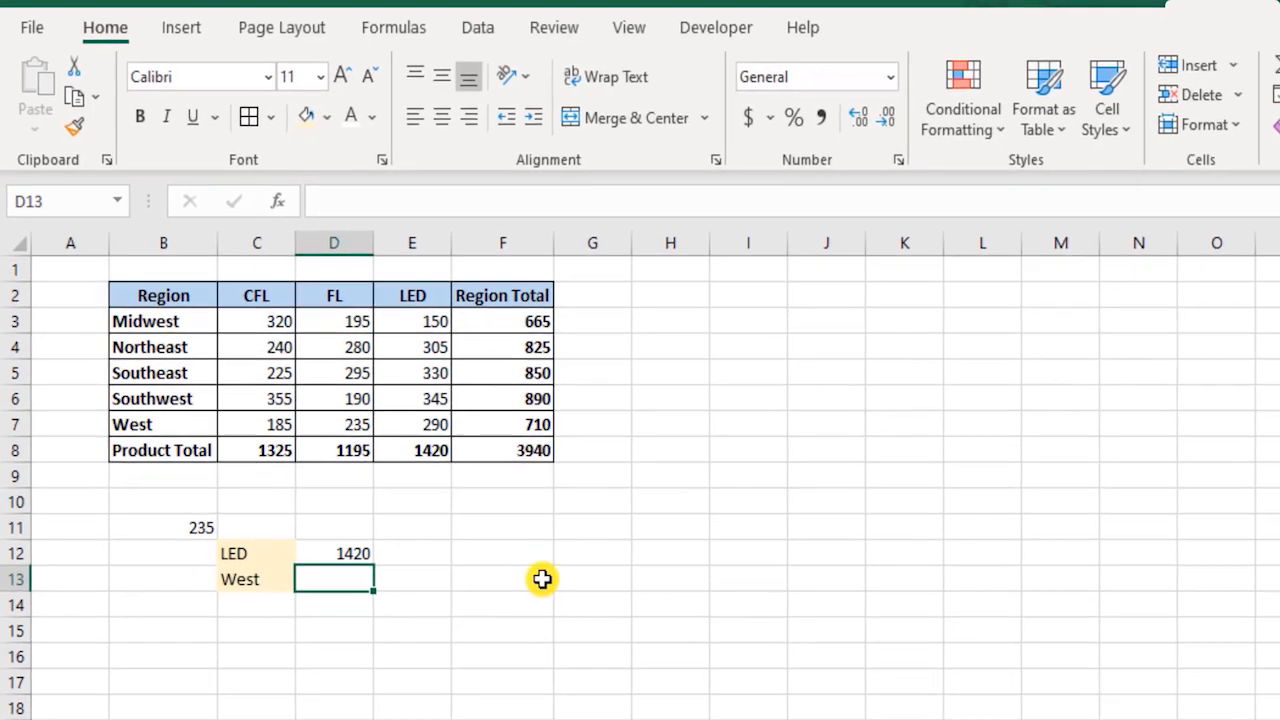
# - Start a VLOOKUP formula in D13 with C13 as the lookup value and B2:F8 as the table array
pyautogui.write('=vlok')
pyautogui.press('BackSpace')
pyautogui.press('Tab')
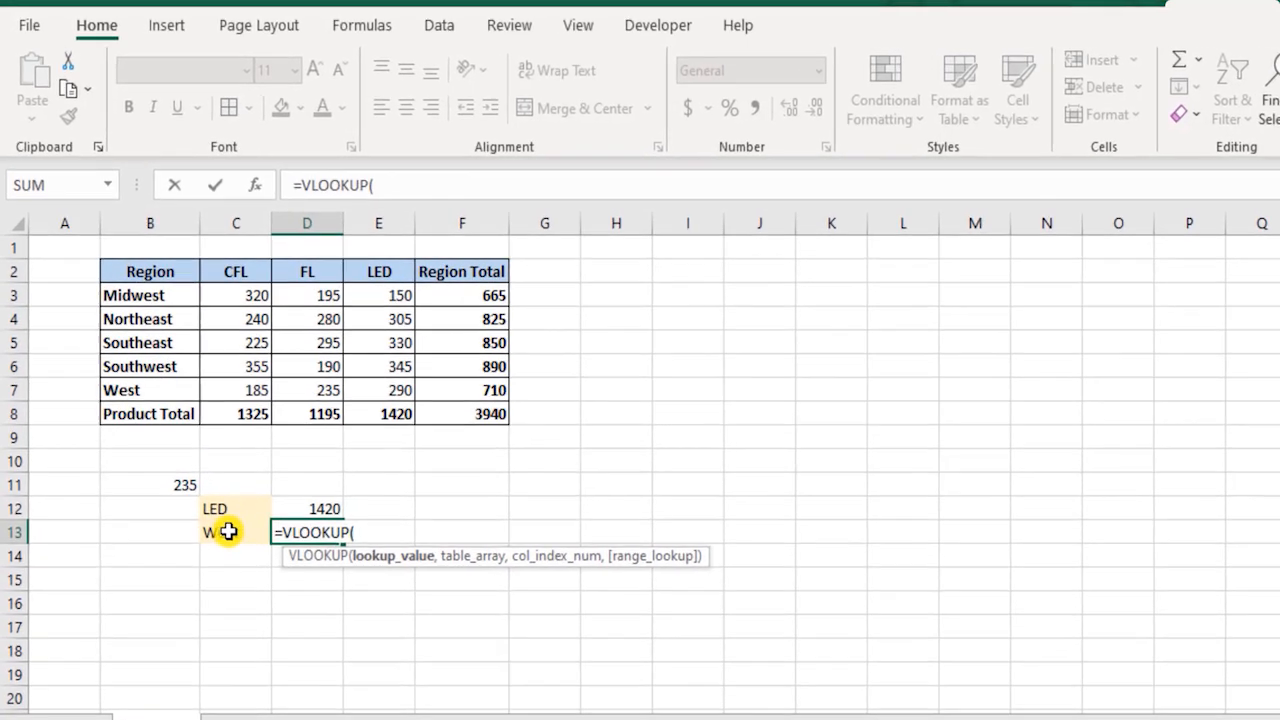
pyautogui.click(206, 507)
pyautogui.write(',')
pyautogui.moveTo(155, 295); pyautogui.dragTo(514, 448)
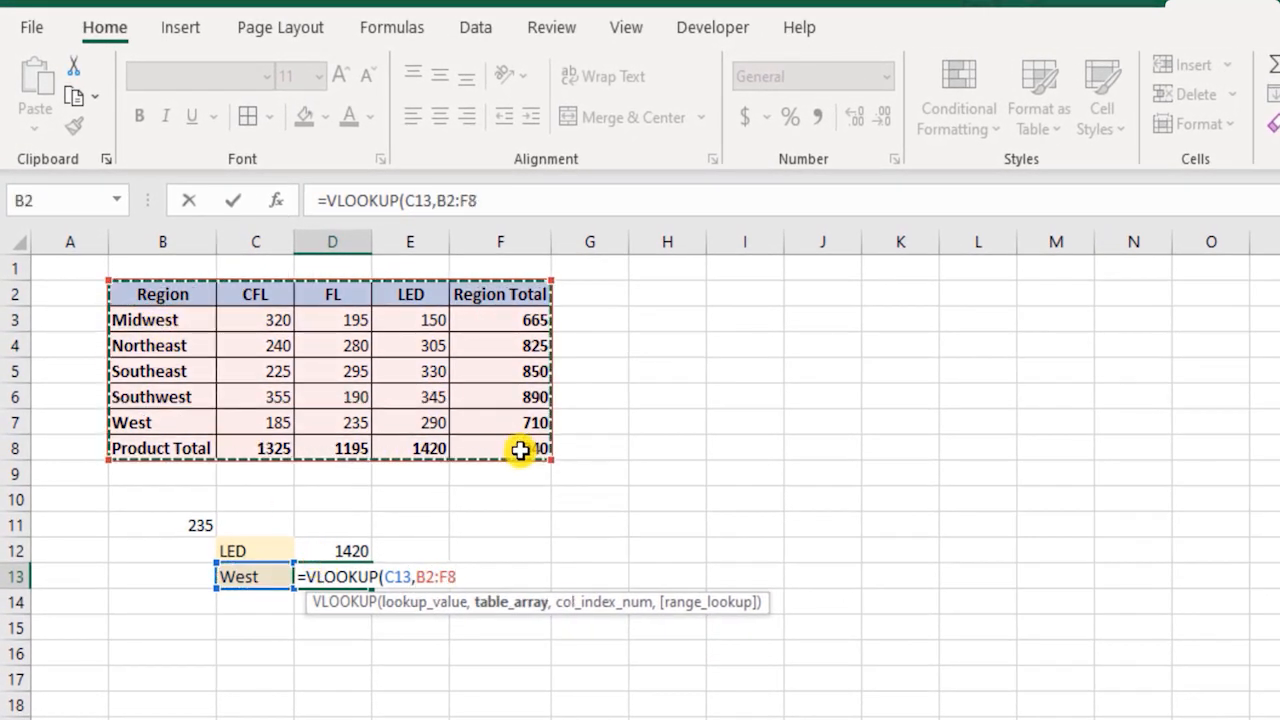
pyautogui.write(',')
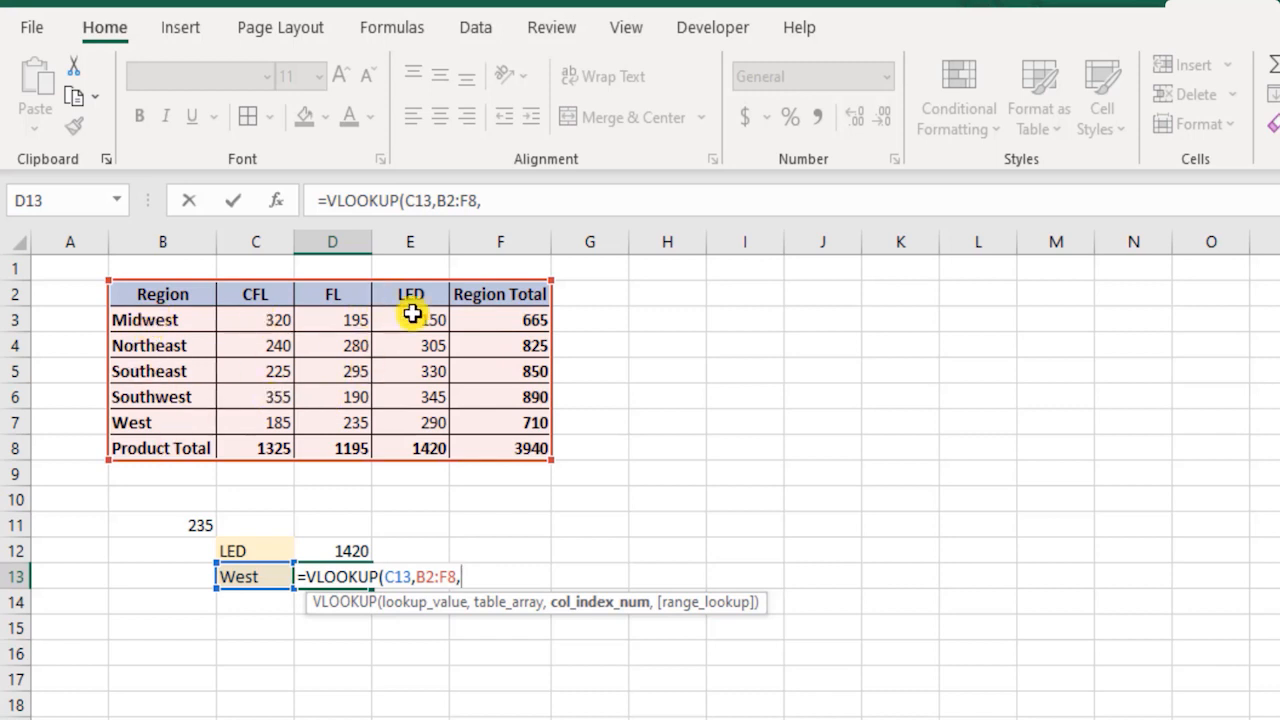
# - Complete D13's VLOOKUP formula with column index 5 and an exact match (FALSE), and check it against the West region total in F7
pyautogui.write('5,')
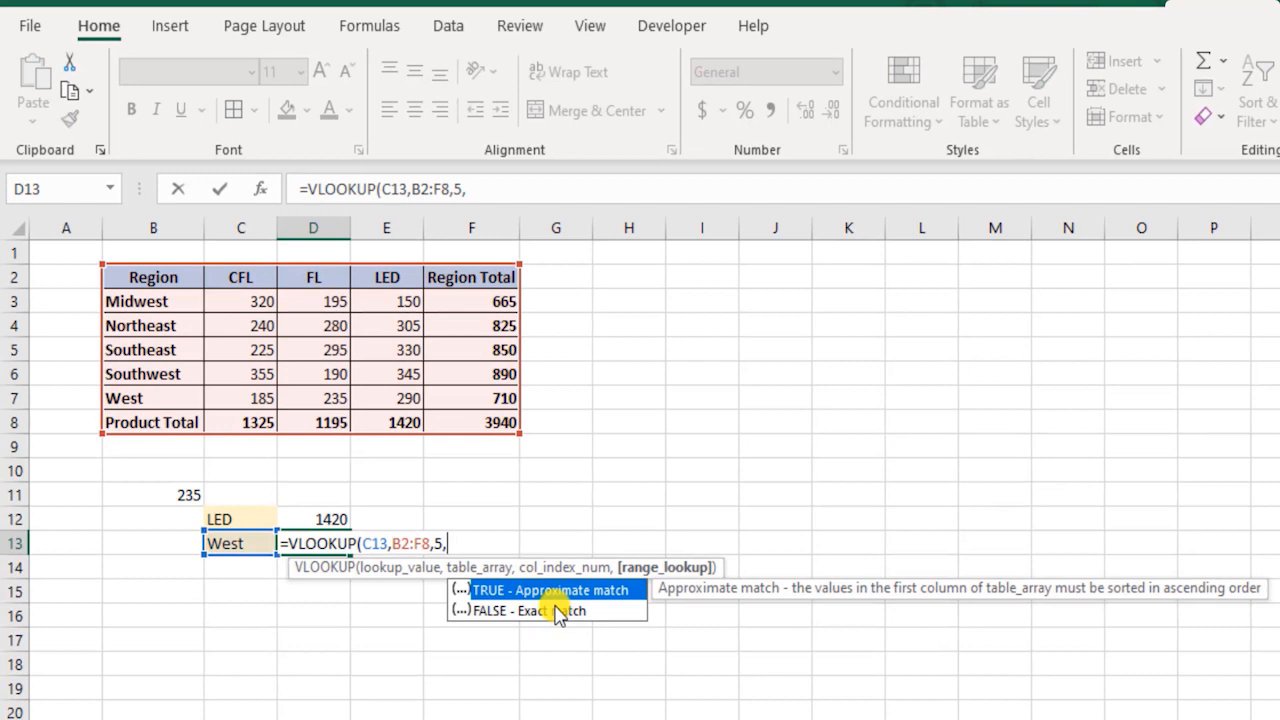
pyautogui.click(558, 612)
pyautogui.doubleClick(572, 612)
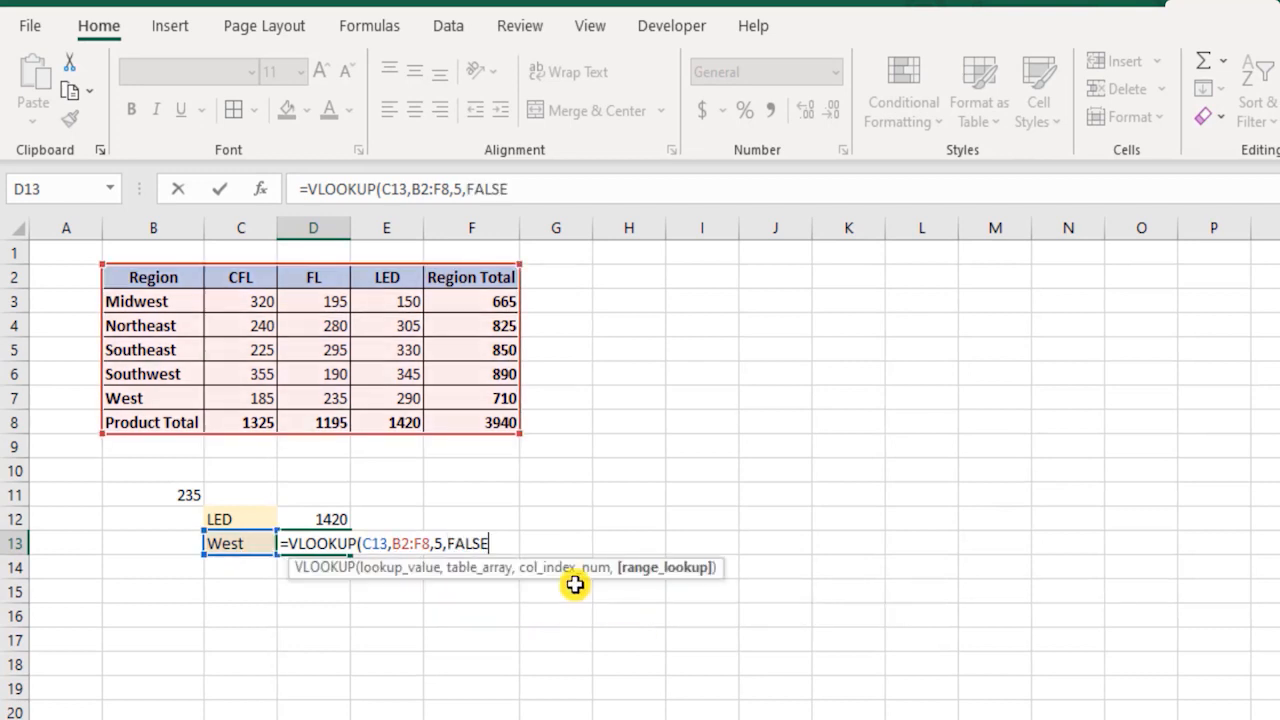
pyautogui.write(')')
pyautogui.press('Return')
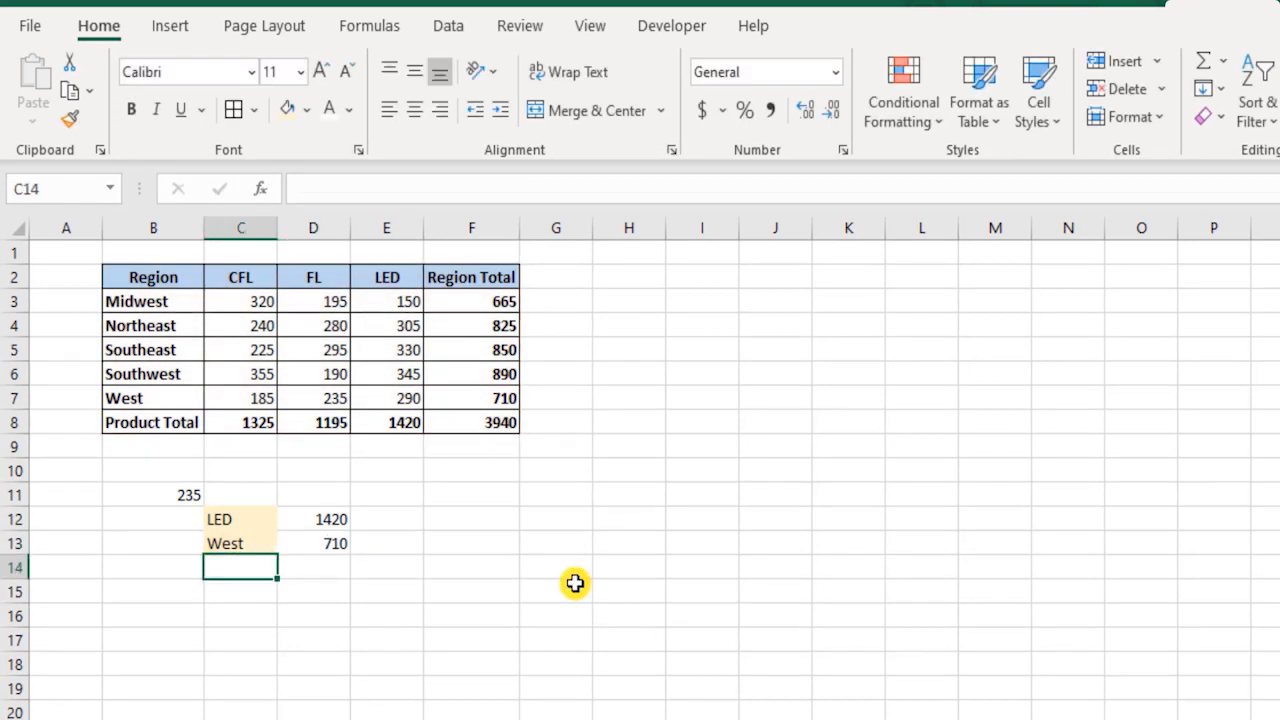
pyautogui.click(463, 397)
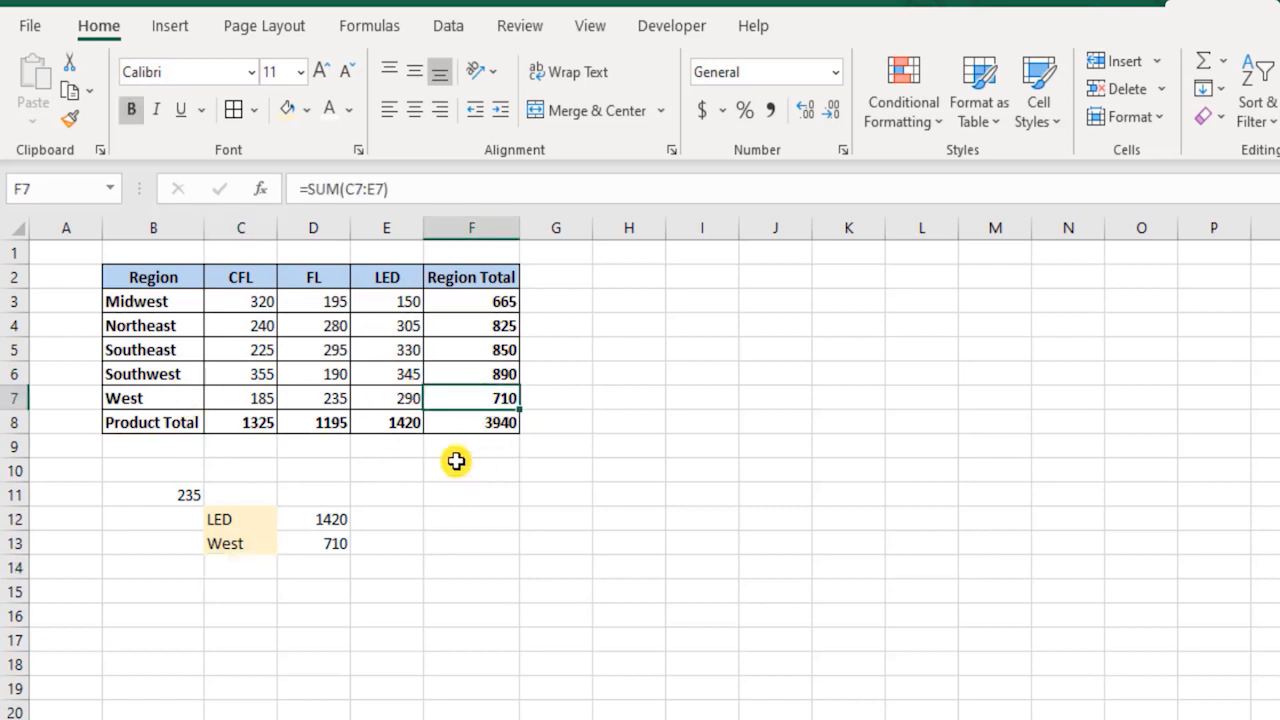
# - Move the header row B2:F2 to B9:F9, directly below the Product Total row
pyautogui.moveTo(148, 287); pyautogui.dragTo(513, 405)
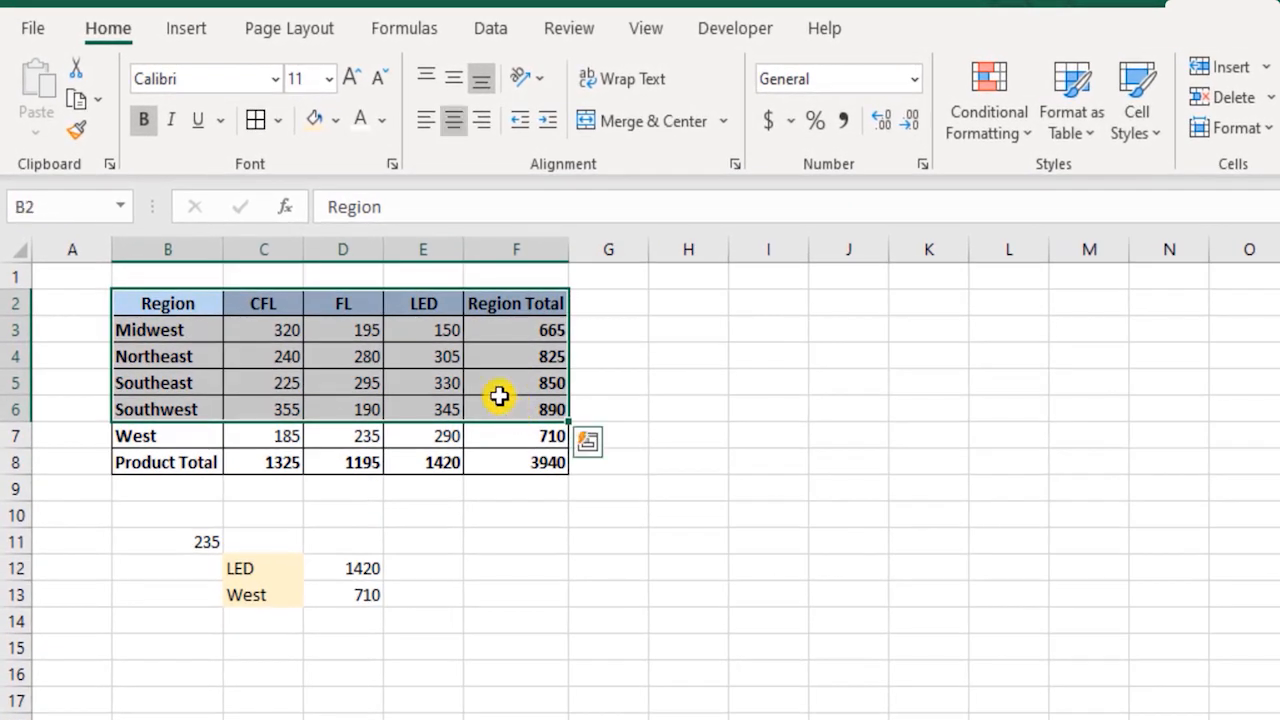
pyautogui.click(337, 567)
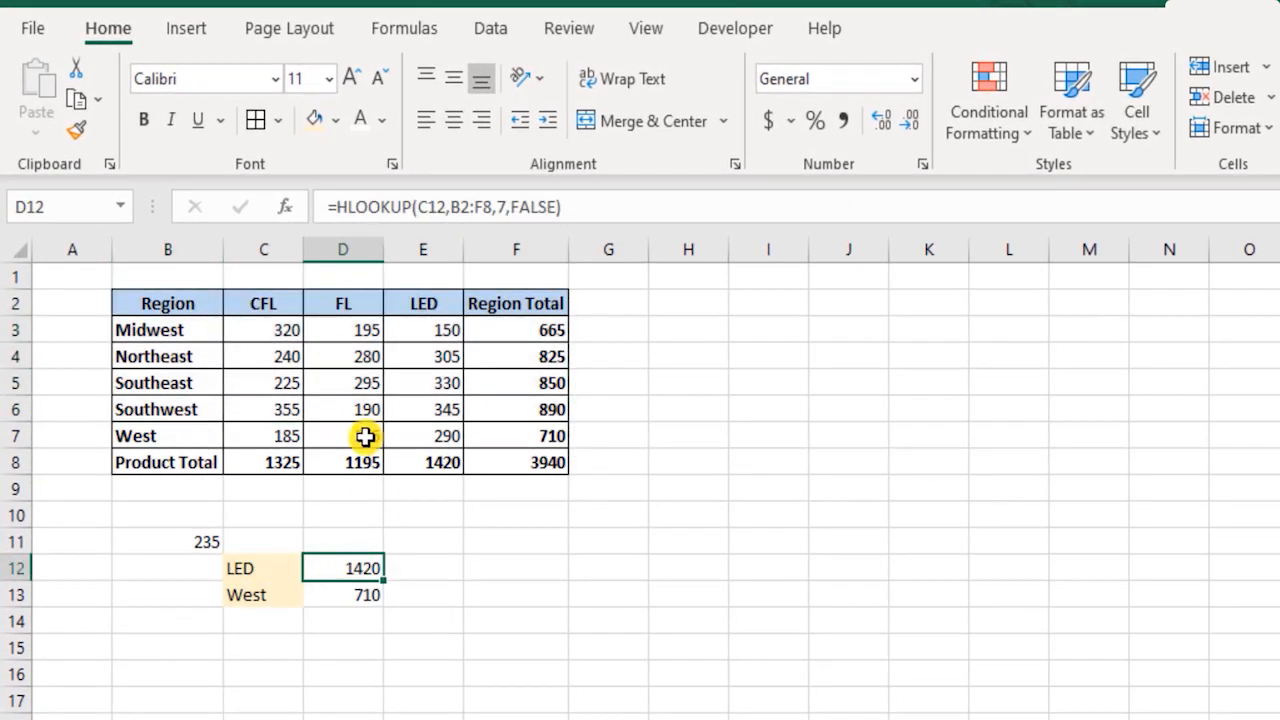
pyautogui.click(262, 568)
pyautogui.moveTo(190, 302); pyautogui.dragTo(548, 307)
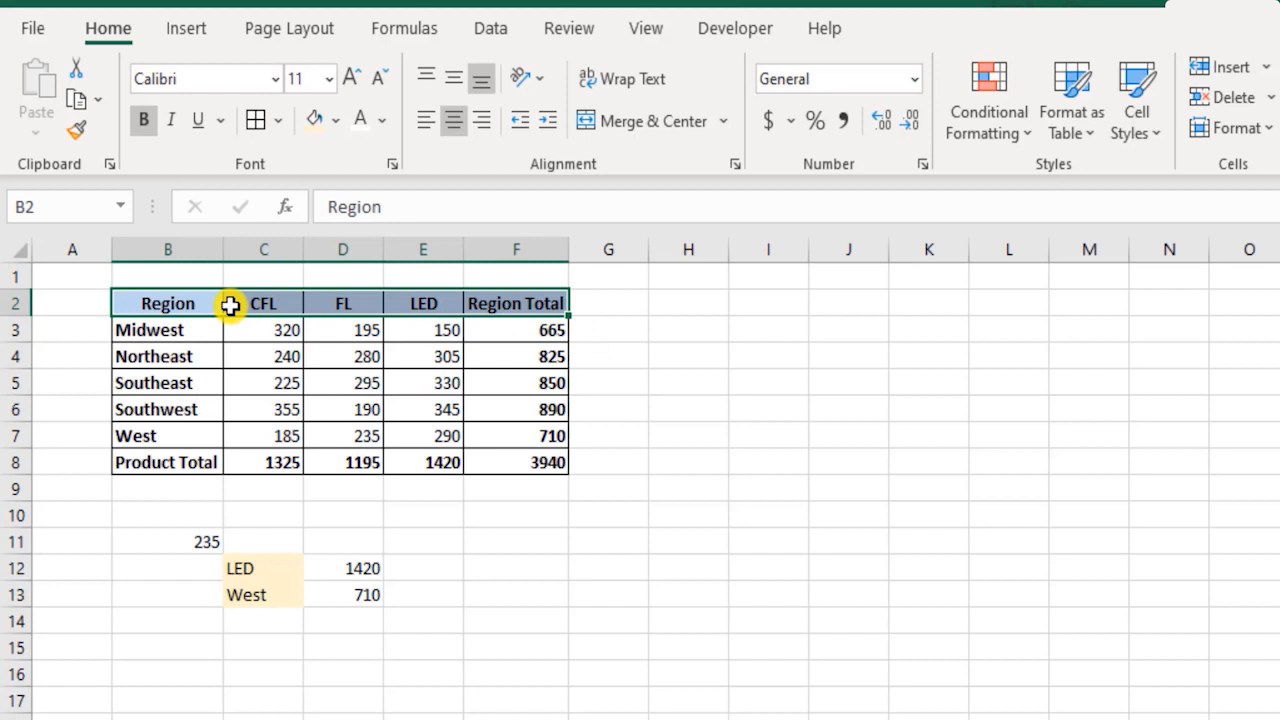
pyautogui.moveTo(543, 297)
pyautogui.hotkey('ctrl', 'c')
pyautogui.click(215, 487)
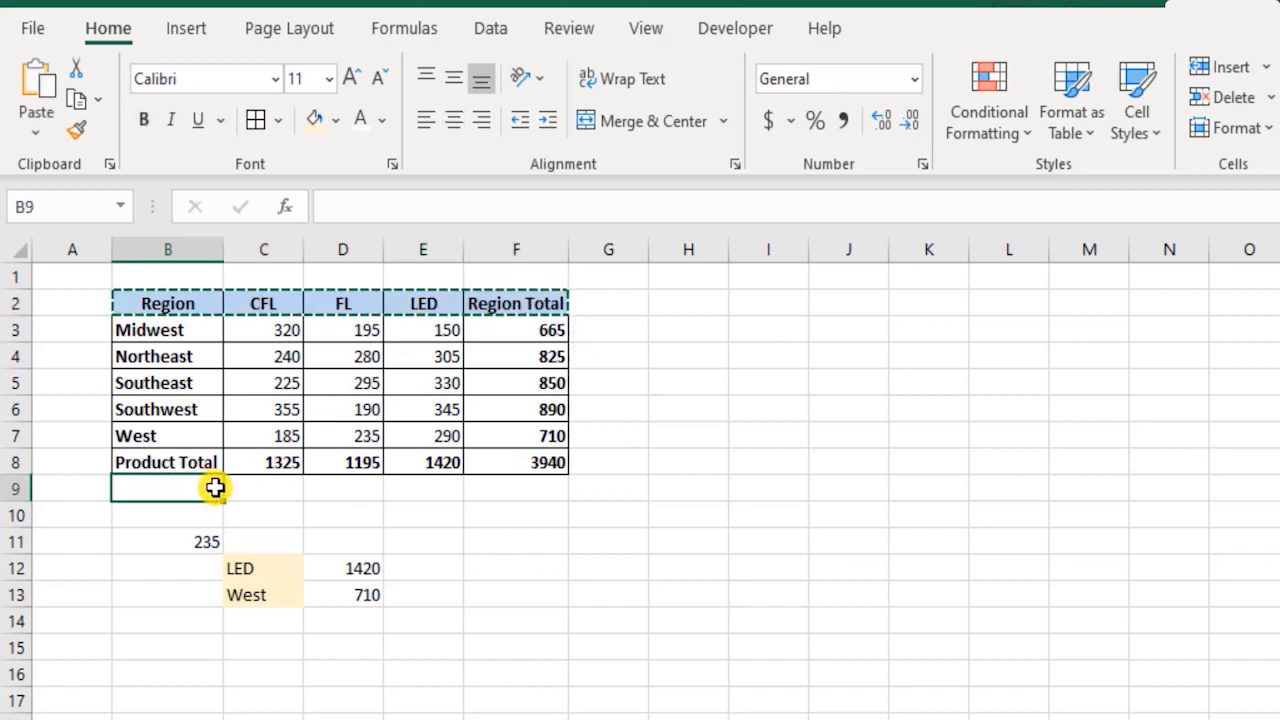
pyautogui.hotkey('ctrl', 'v')
# - Try shifting the table array in D12's HLOOKUP formula to B3:F9 so that it covers the moved header row
pyautogui.click(272, 572)
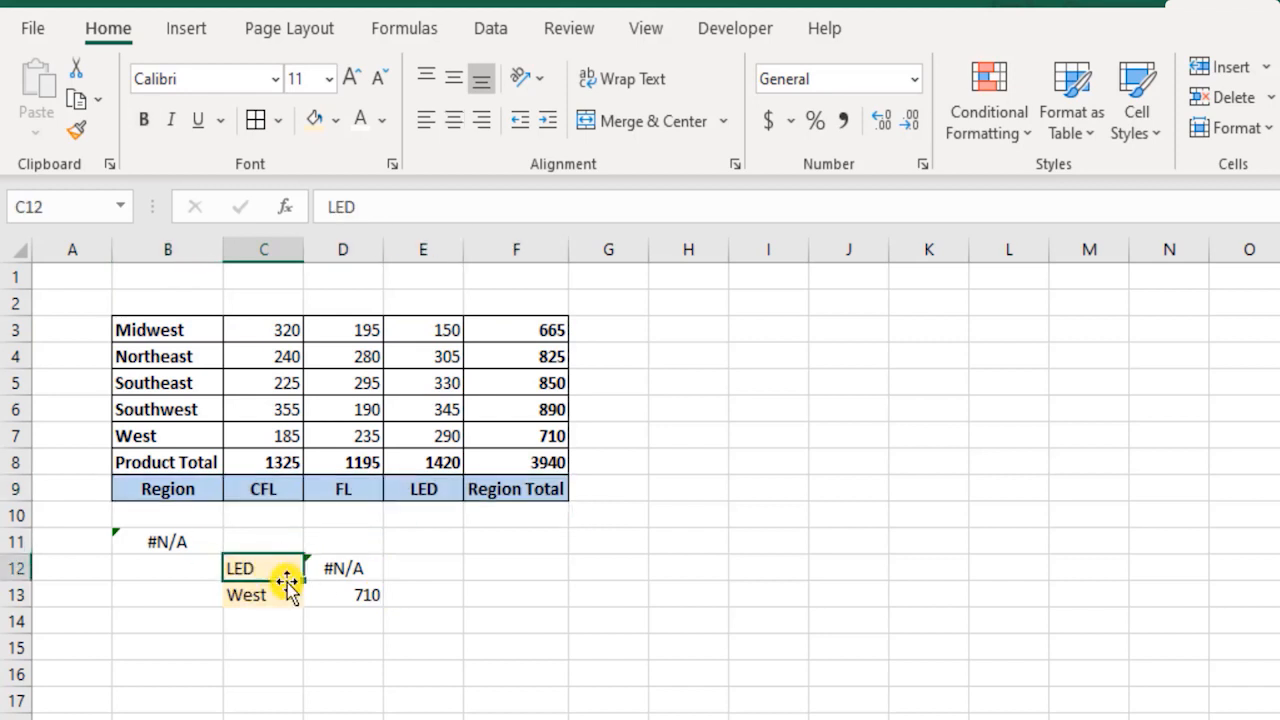
pyautogui.click(336, 569)
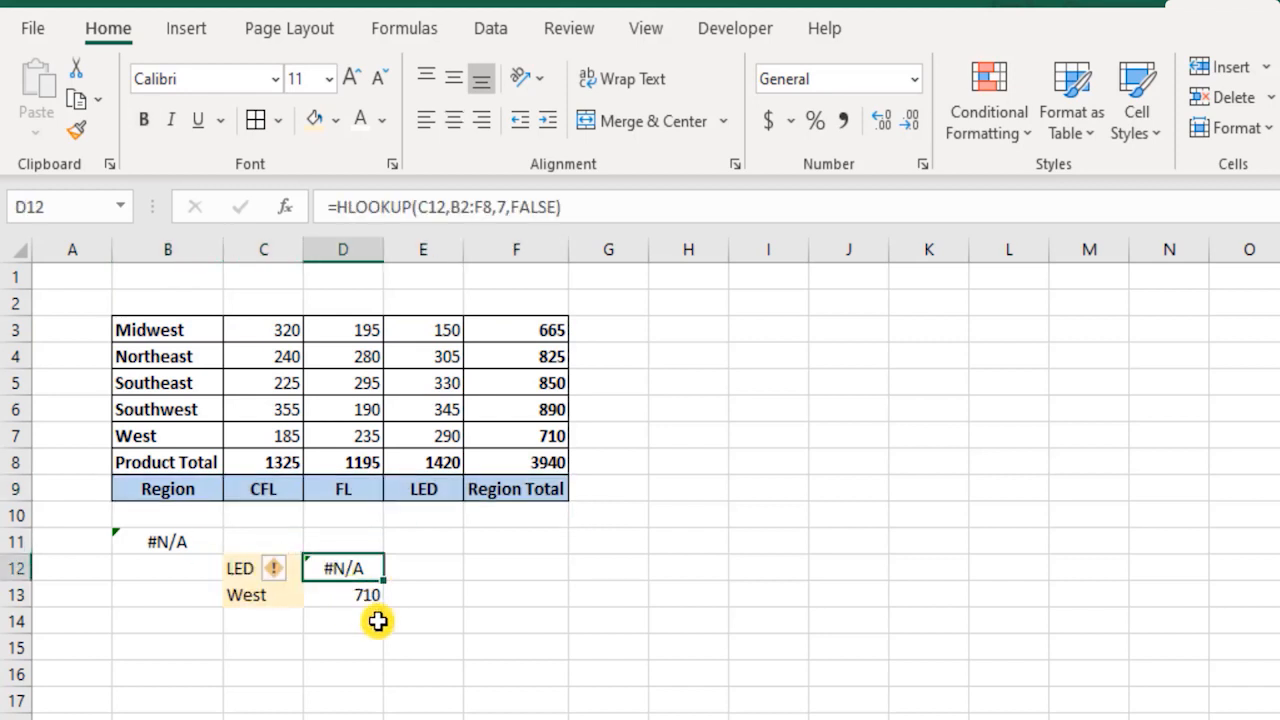
pyautogui.doubleClick(362, 567)
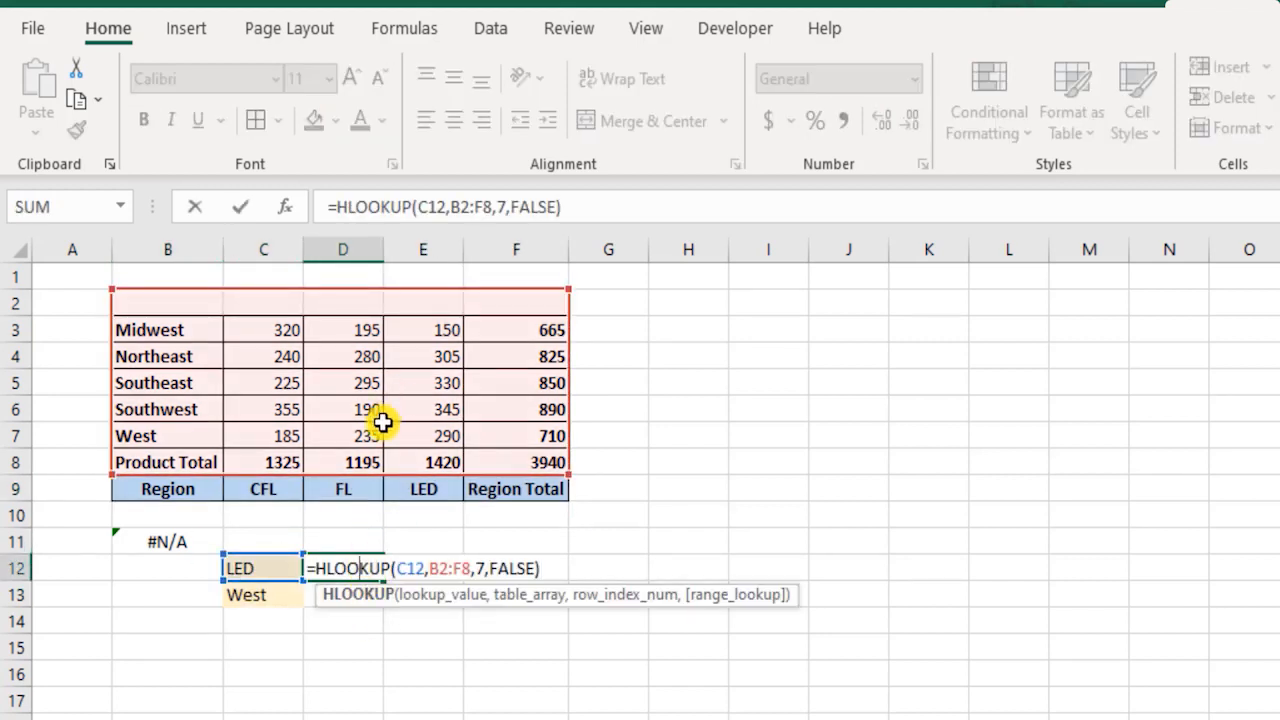
pyautogui.moveTo(347, 305); pyautogui.dragTo(351, 330)
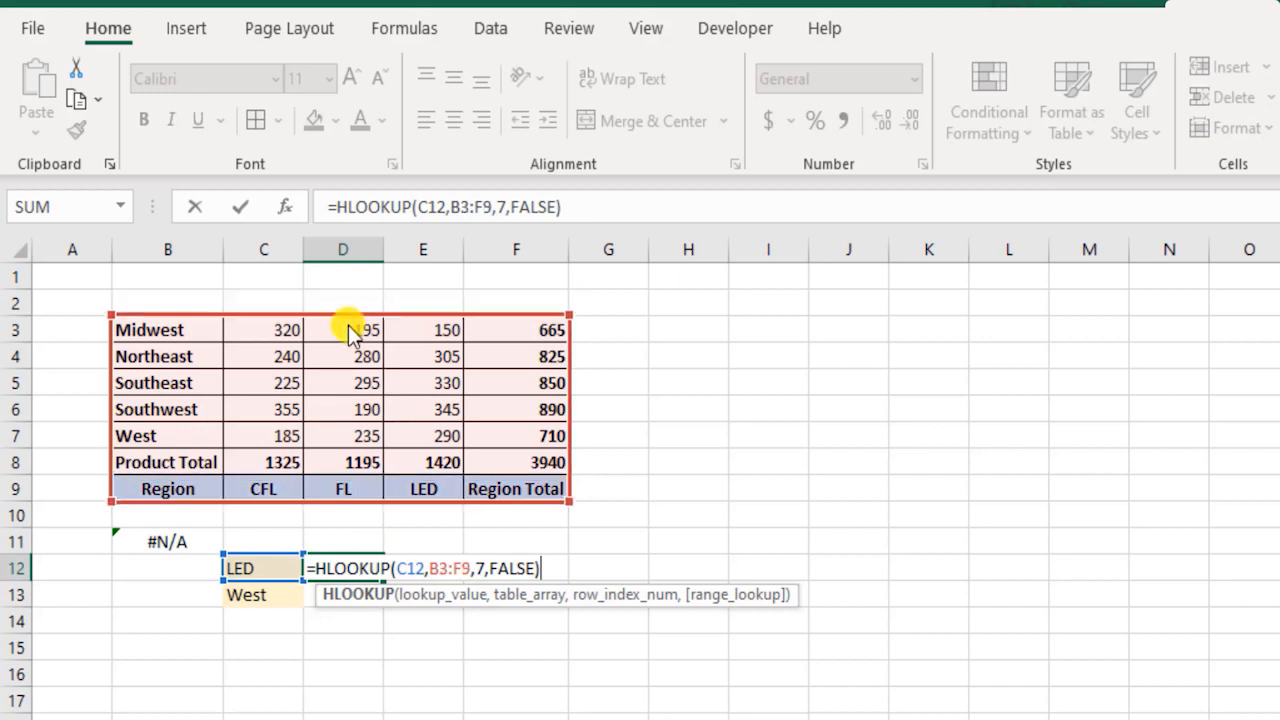
pyautogui.click(417, 568)
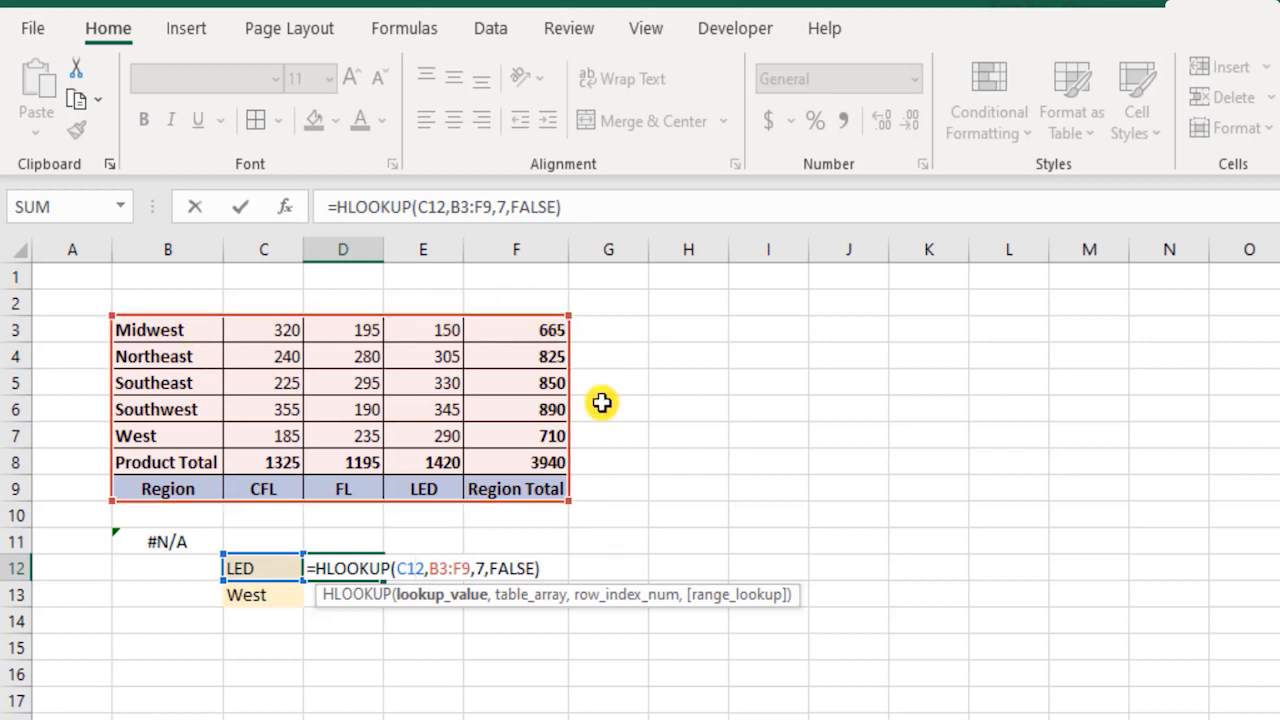
pyautogui.press('Return')
# - Undo the D12 formula edit and the header row move, clear the pending cut selection and select cell A1
pyautogui.click(337, 568)
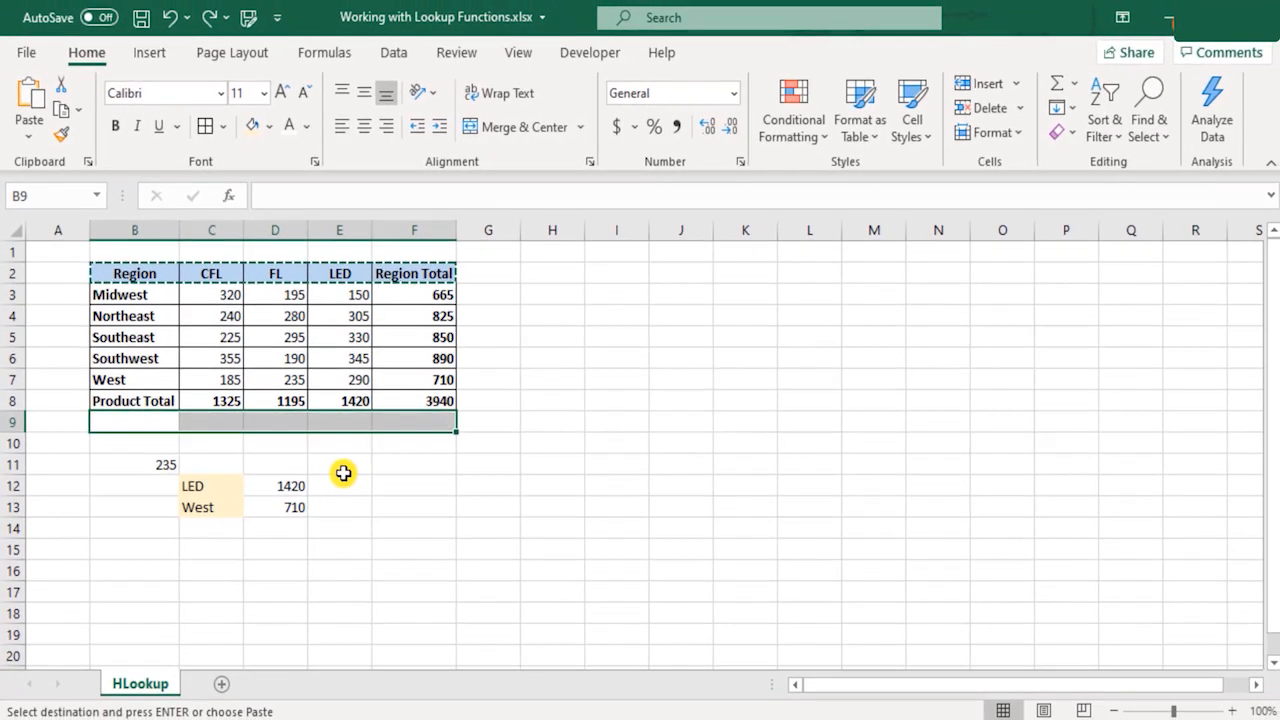
pyautogui.press('Escape')
pyautogui.click(63, 249)
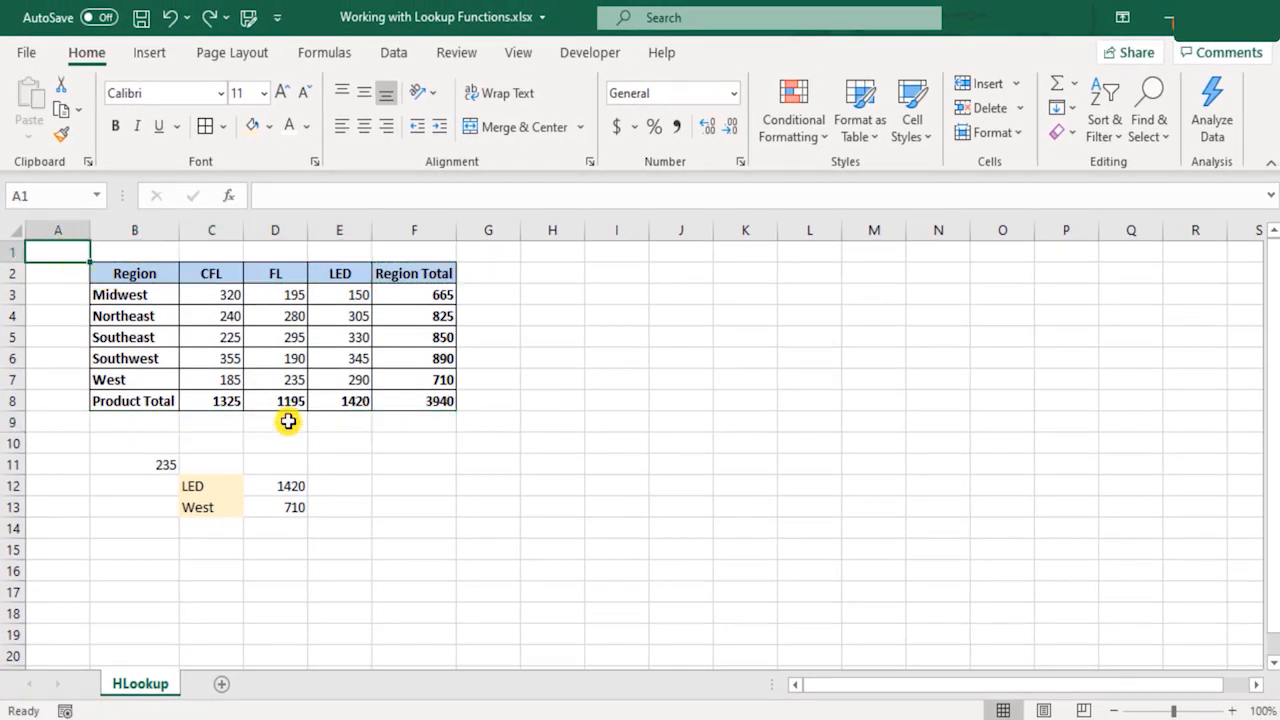